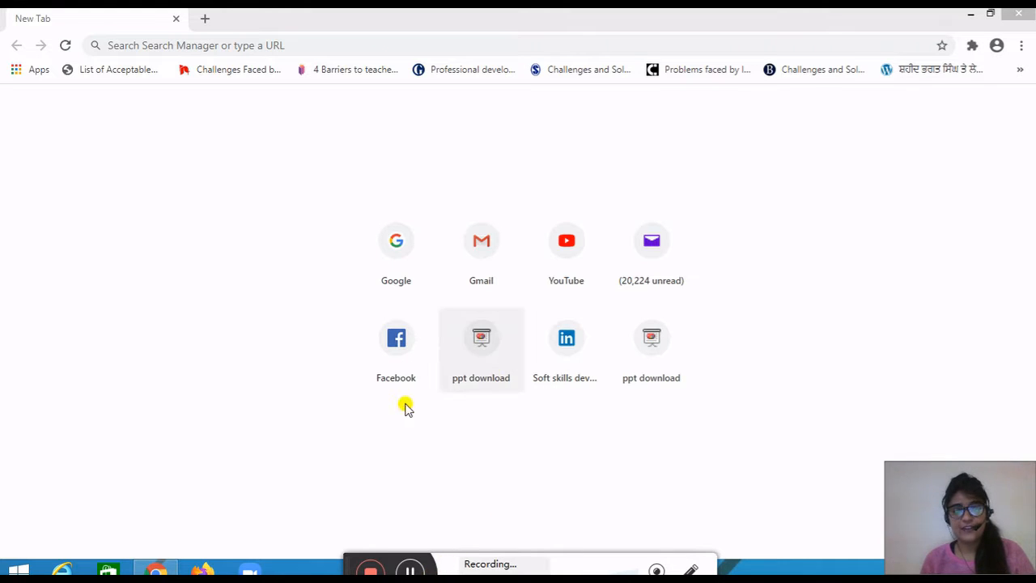
- Search Google for "i love pdf" and open the iLovePDF website from the results
{"action": "left_click", "coordinate": [397, 251]}
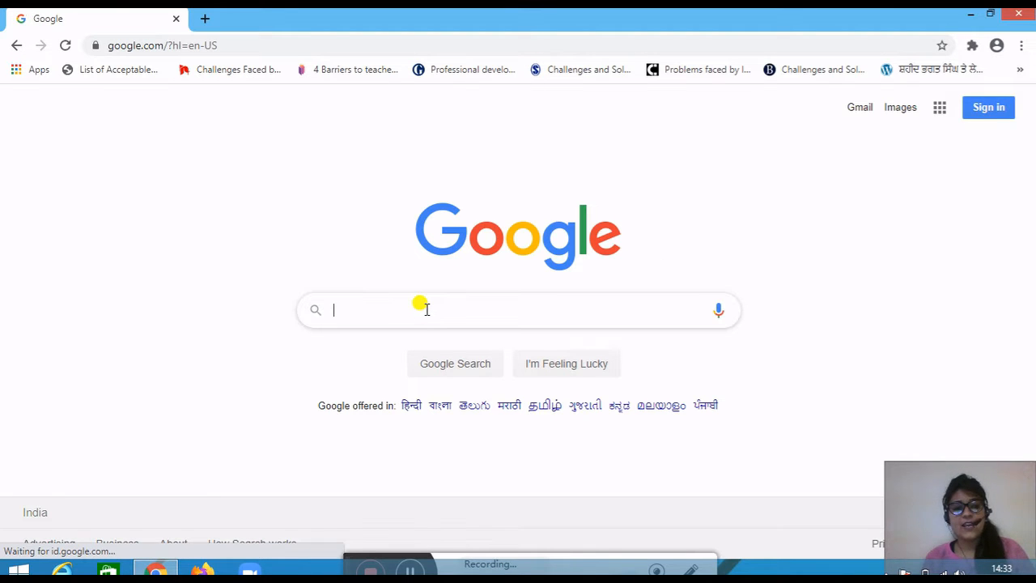
{"action": "left_click", "coordinate": [427, 310]}
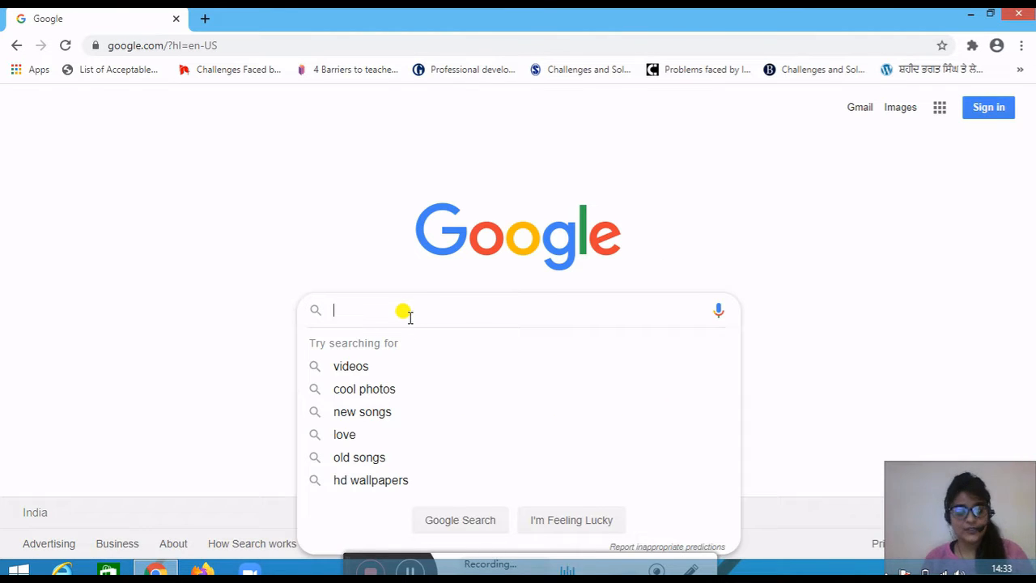
{"action": "type", "text": "i"}
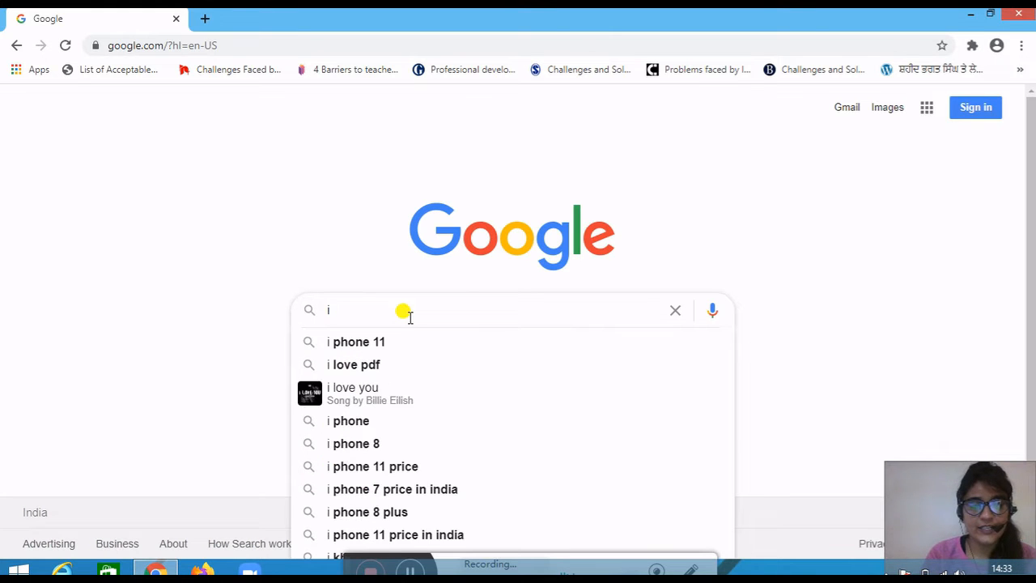
{"action": "type", "text": " l"}
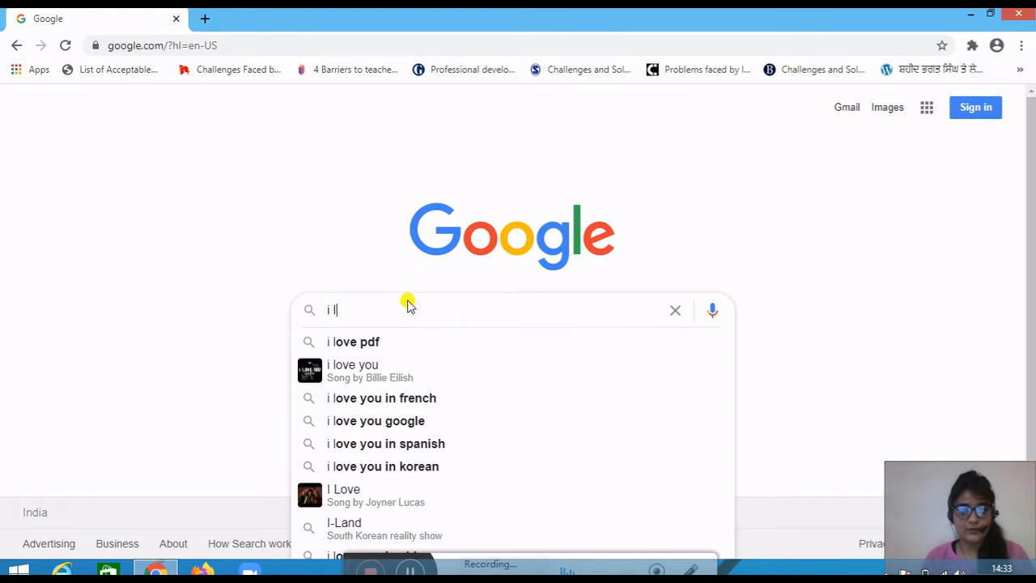
{"action": "left_click", "coordinate": [401, 343]}
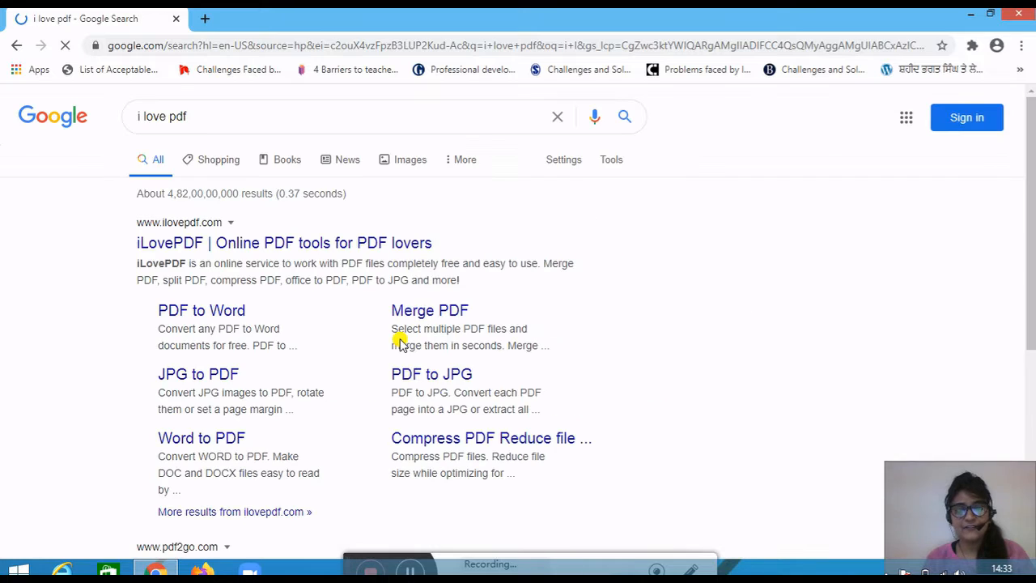
{"action": "left_click", "coordinate": [269, 247]}
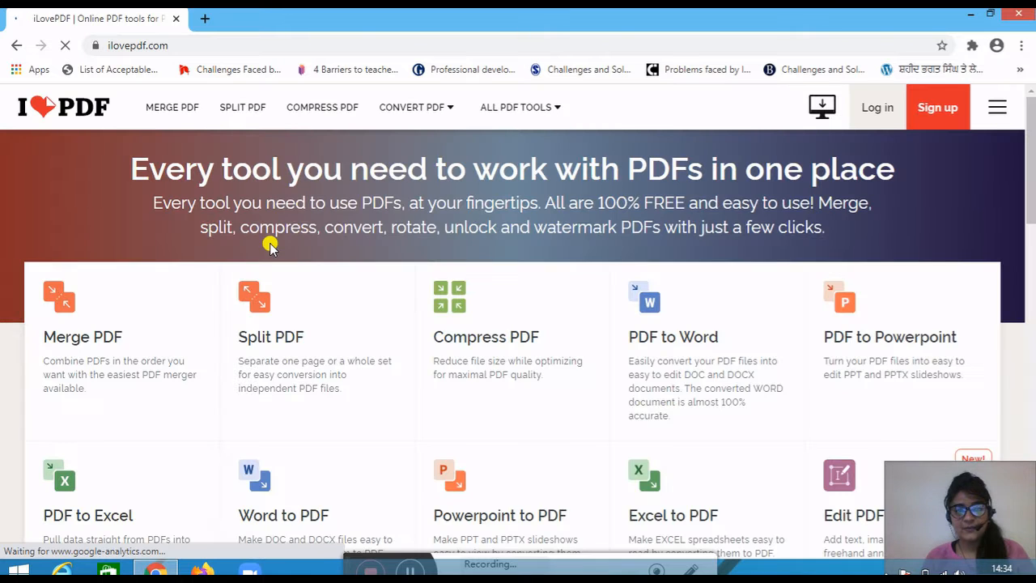
- Look over the PDF tools offered on the iLovePDF home page, including the merge, split, compress and conversion tools
{"action": "scroll", "coordinate": [229, 350], "scroll_direction": "down", "scroll_amount": 2}
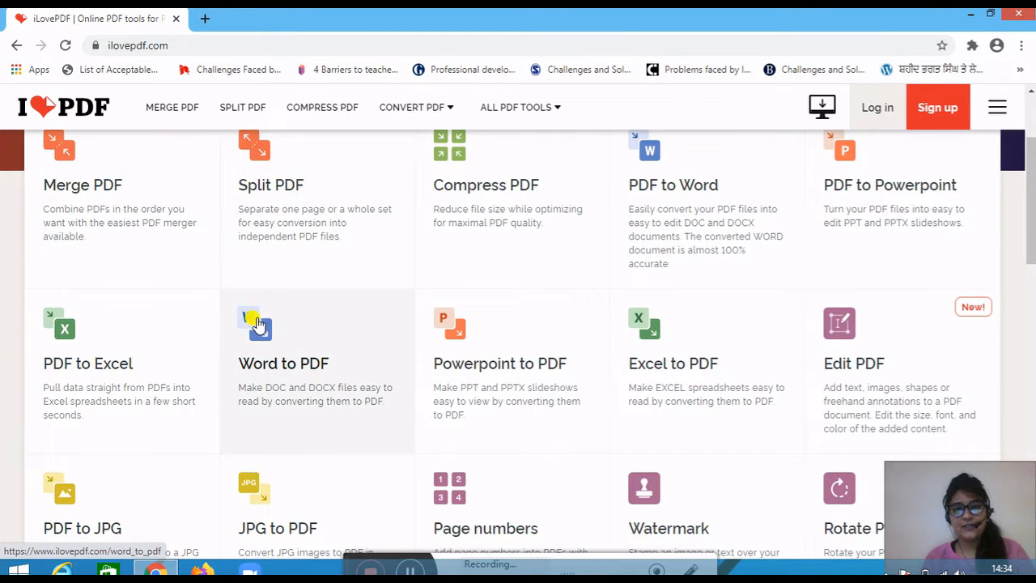
{"action": "scroll", "coordinate": [256, 324], "scroll_direction": "up", "scroll_amount": 2}
{"action": "scroll", "coordinate": [263, 328], "scroll_direction": "down", "scroll_amount": 1}
{"action": "scroll", "coordinate": [235, 336], "scroll_direction": "up", "scroll_amount": 1}
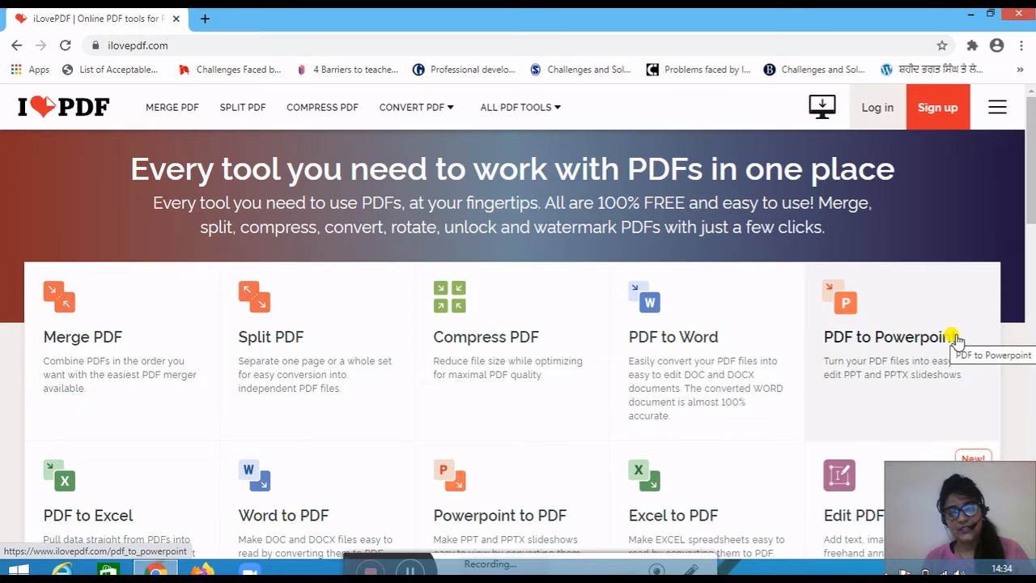
{"action": "scroll", "coordinate": [497, 330], "scroll_direction": "down", "scroll_amount": 2}
{"action": "scroll", "coordinate": [481, 335], "scroll_direction": "up", "scroll_amount": 1}
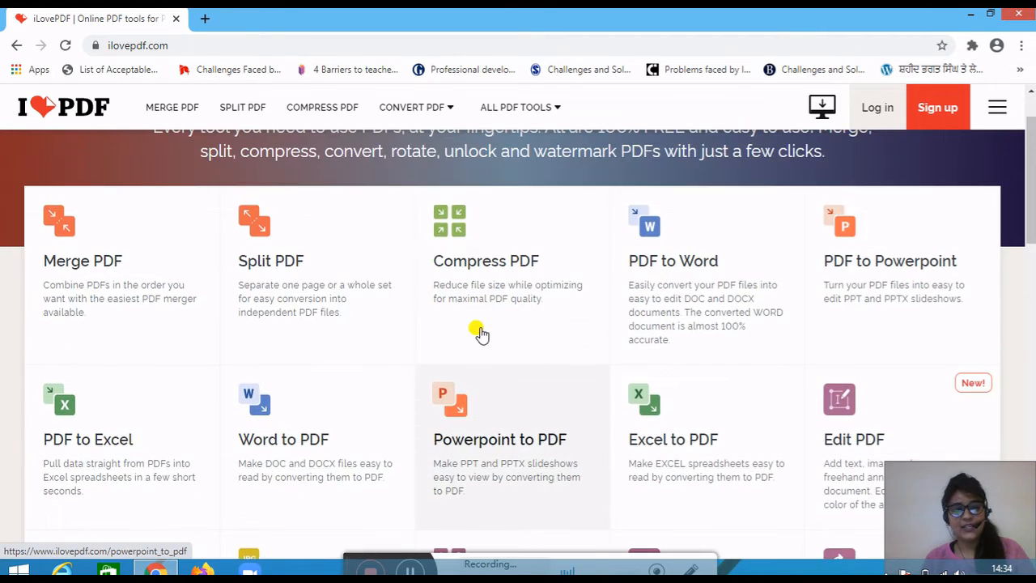
{"action": "scroll", "coordinate": [481, 334], "scroll_direction": "up", "scroll_amount": 1}
{"action": "scroll", "coordinate": [319, 437], "scroll_direction": "down", "scroll_amount": 1}
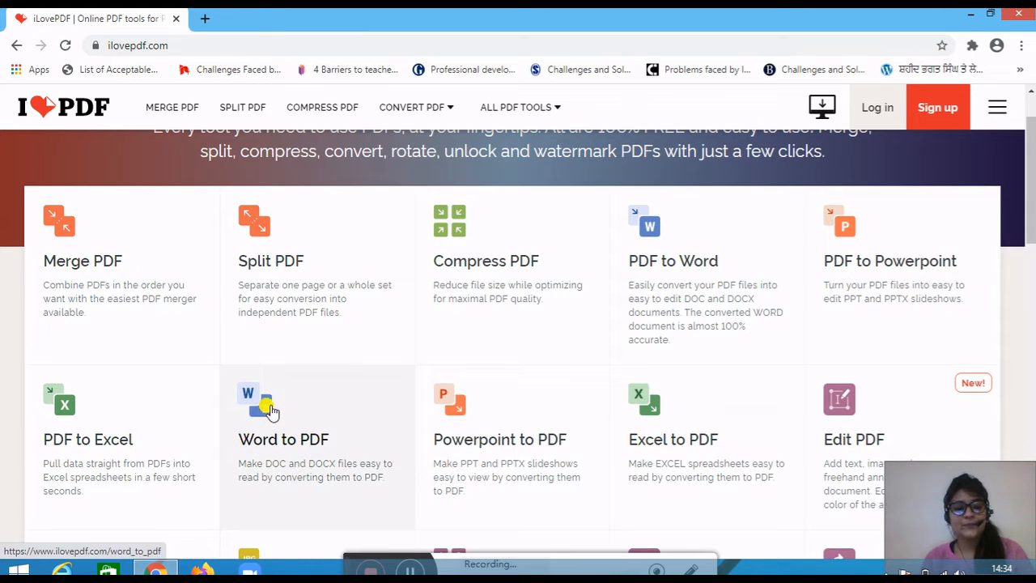
- Open the Merge PDF tool and load "Assignment of FDP 1,2,3" from the Desktop folder
{"action": "left_click", "coordinate": [59, 217]}
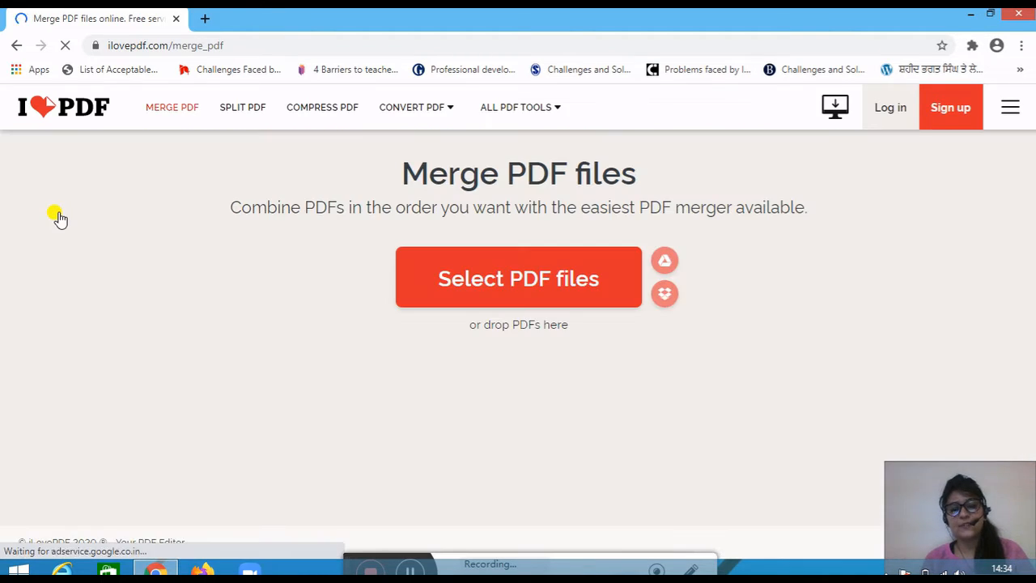
{"action": "left_click", "coordinate": [517, 287]}
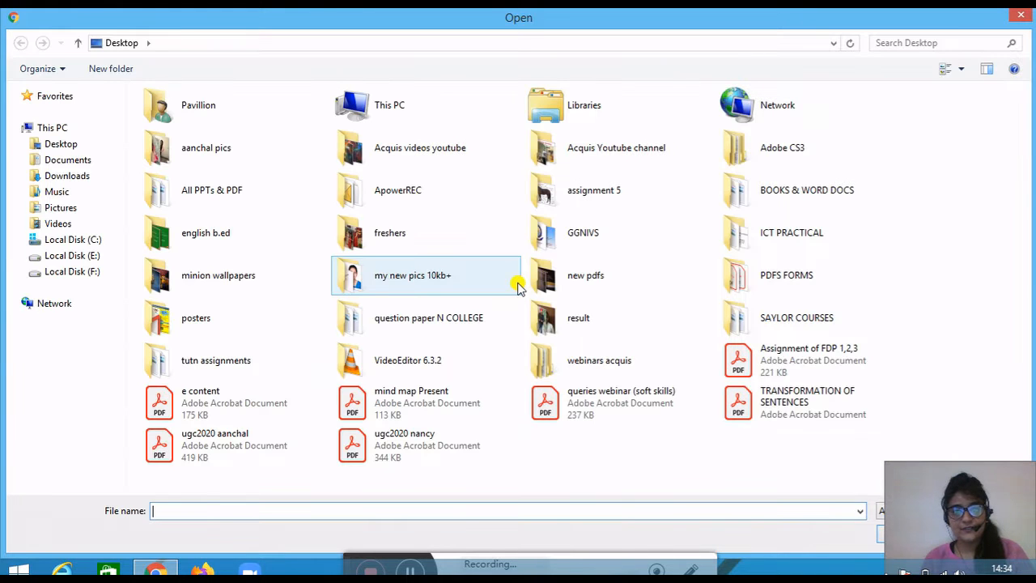
{"action": "left_click", "coordinate": [99, 151]}
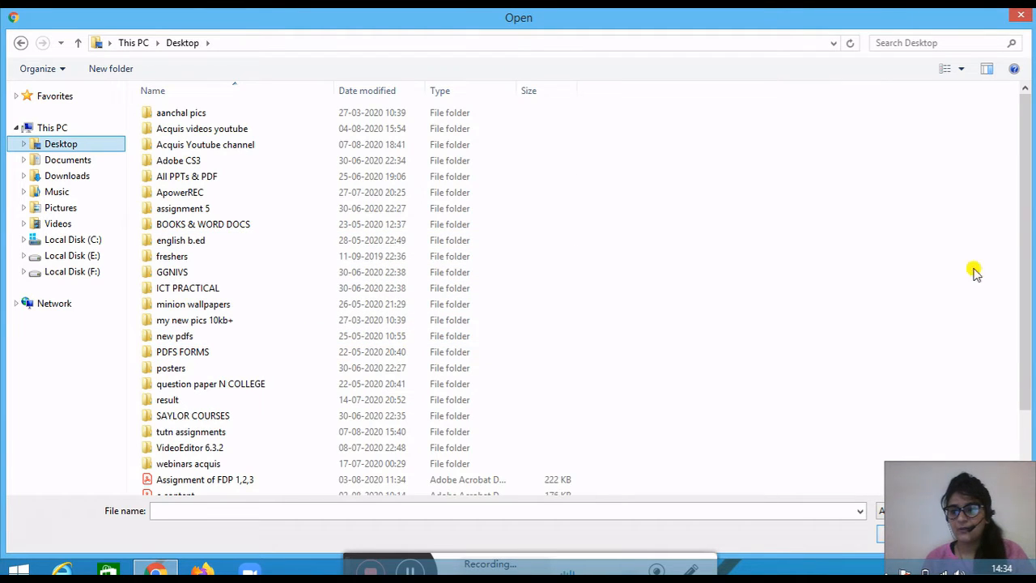
{"action": "left_click_drag", "start_coordinate": [1031, 238], "coordinate": [1025, 350]}
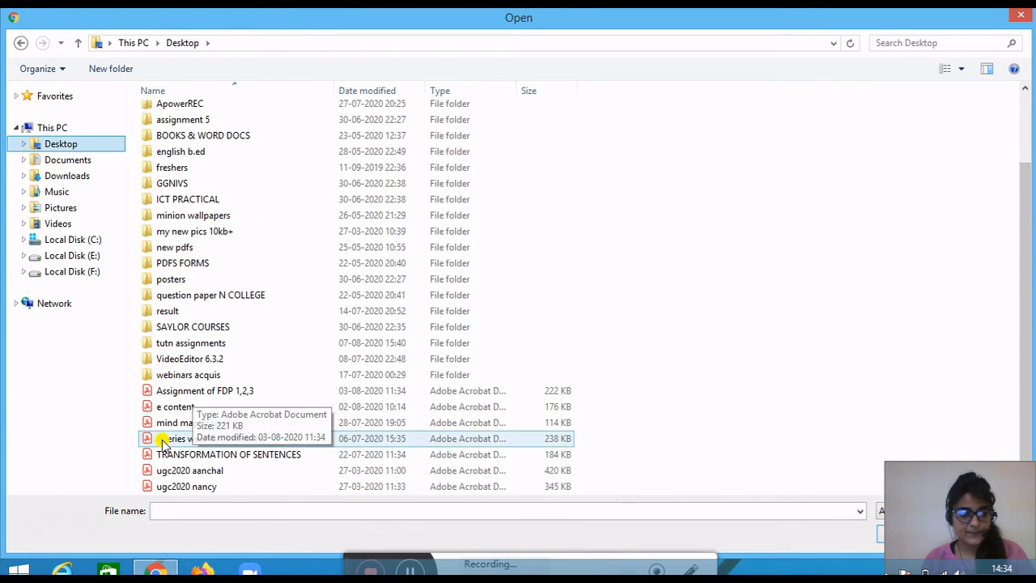
{"action": "left_click", "coordinate": [206, 392]}
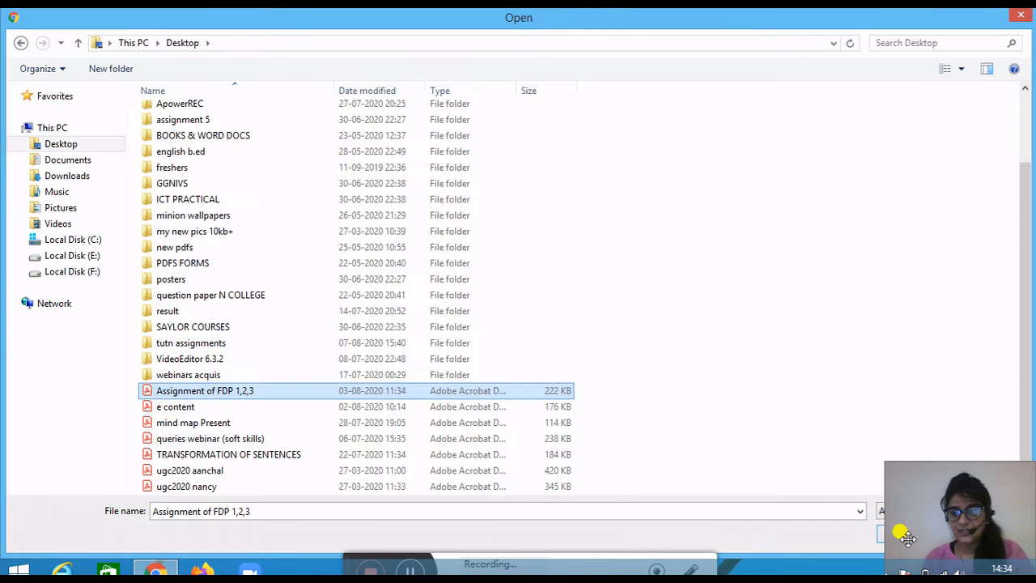
{"action": "left_click", "coordinate": [879, 537]}
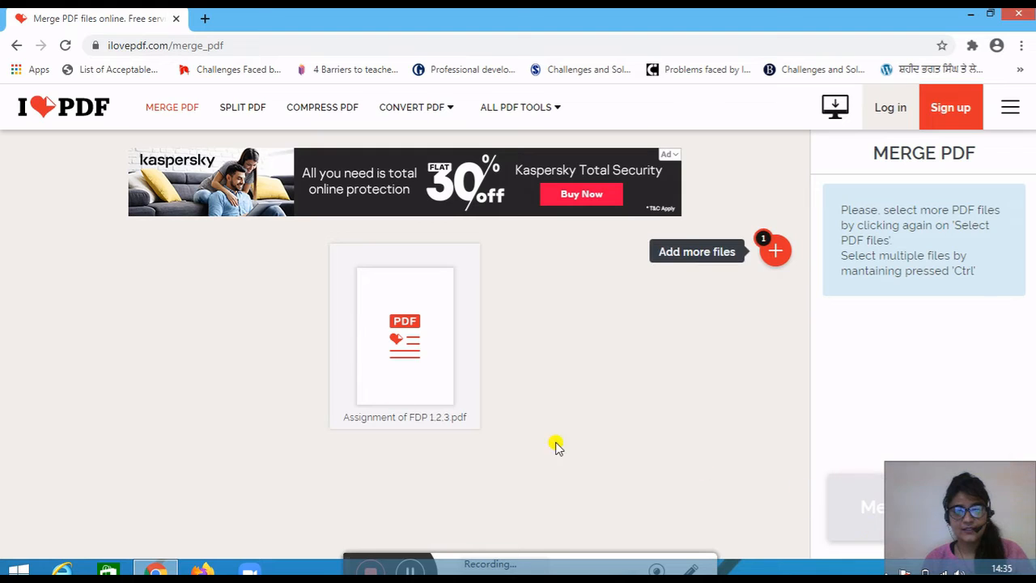
- Add the "mind map Present" PDF from the Desktop as the second file for merging
{"action": "mouse_move", "coordinate": [765, 255]}
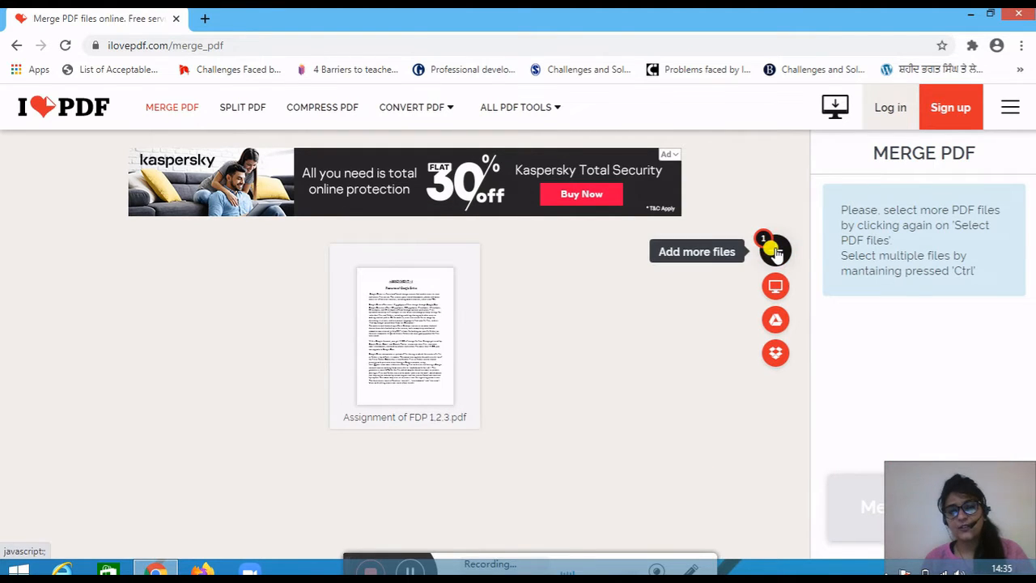
{"action": "left_click", "coordinate": [776, 253]}
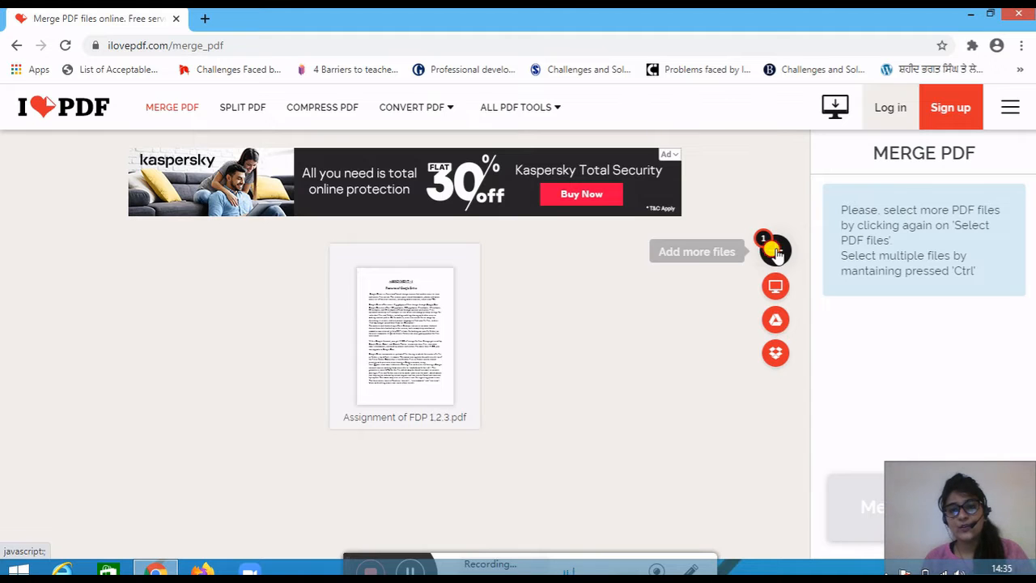
{"action": "left_click", "coordinate": [776, 252]}
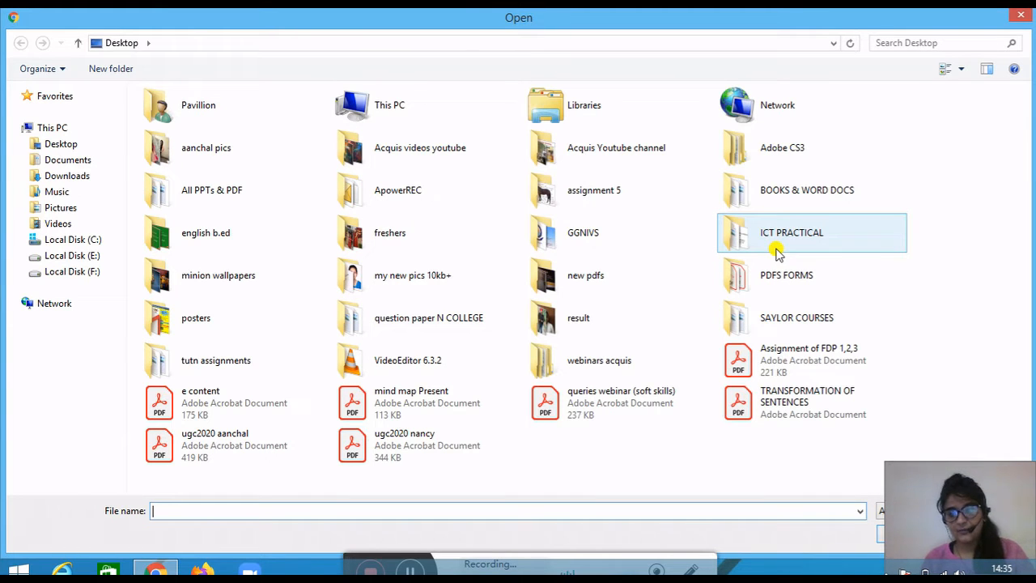
{"action": "left_click", "coordinate": [421, 413]}
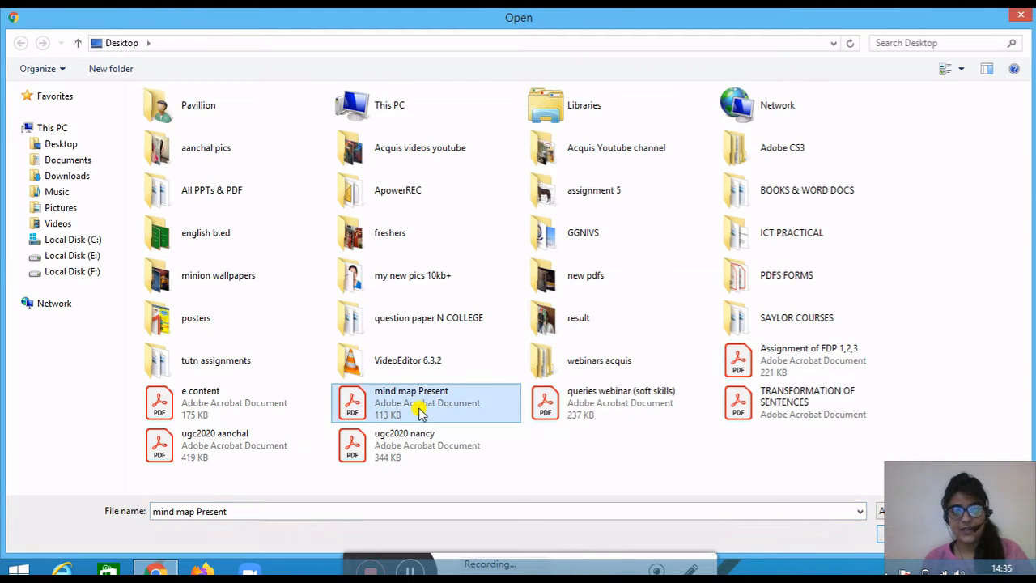
{"action": "left_click", "coordinate": [883, 536]}
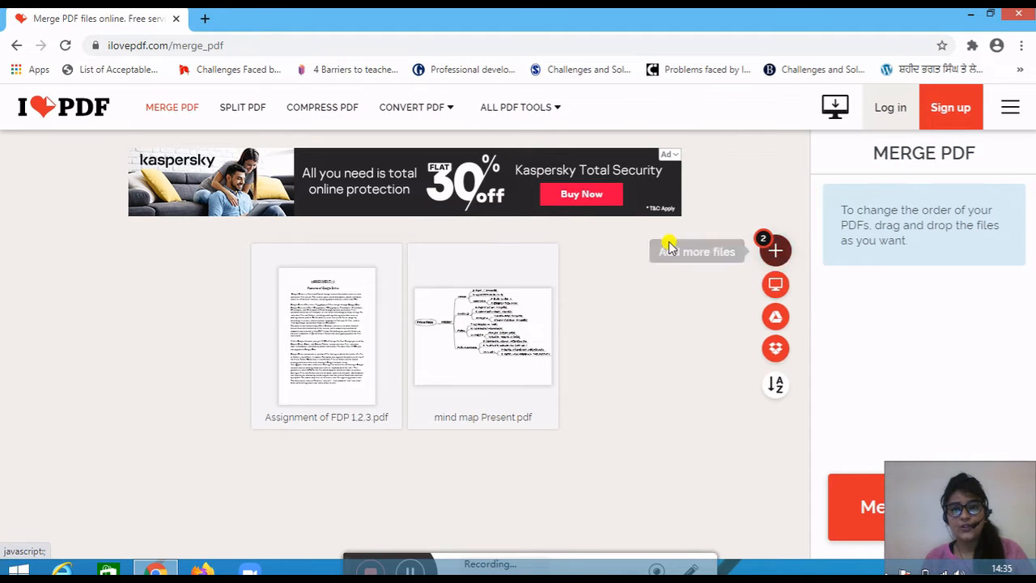
- Merge the two loaded PDFs and download the merged file
{"action": "mouse_move", "coordinate": [770, 251]}
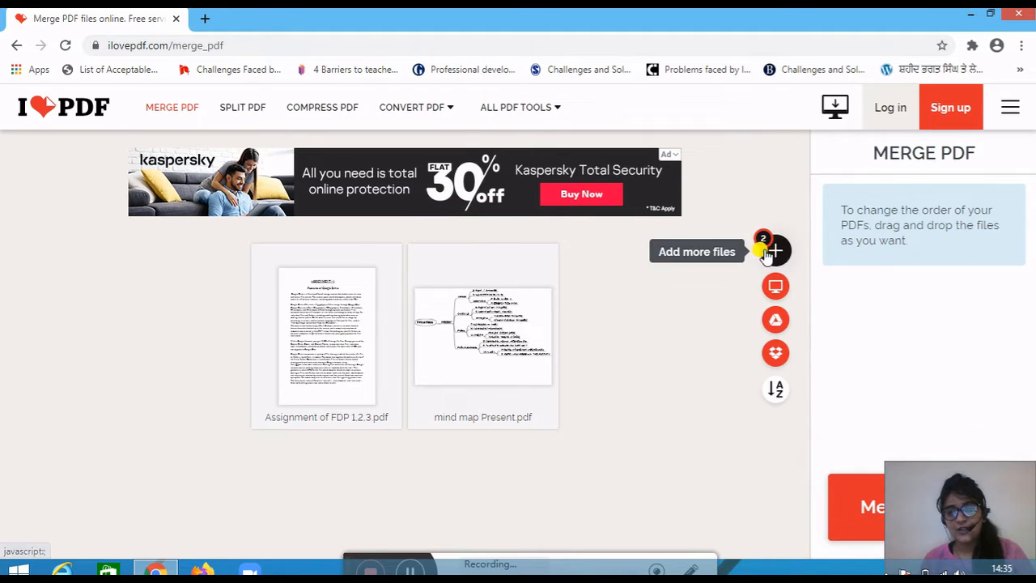
{"action": "left_click", "coordinate": [857, 505]}
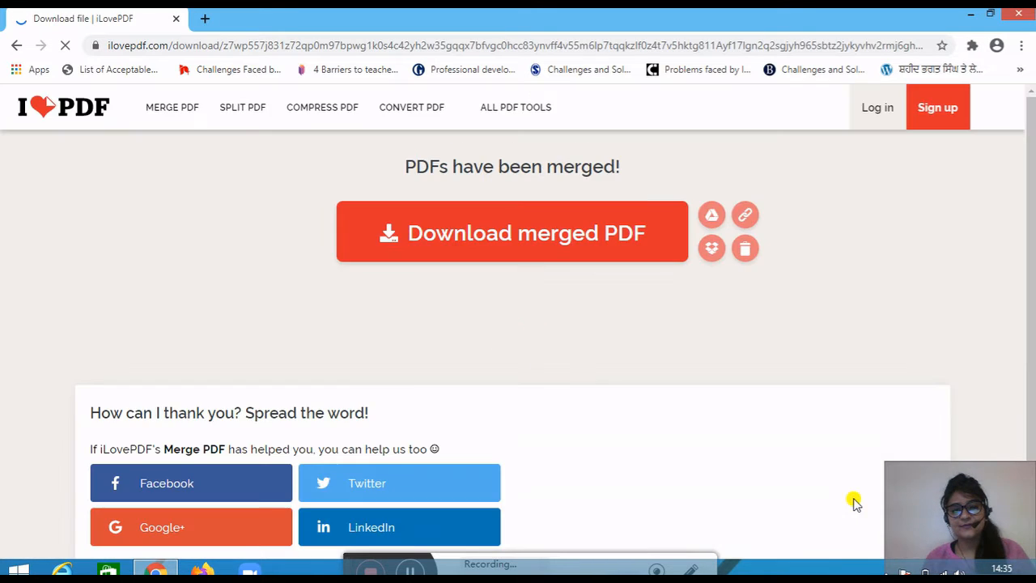
{"action": "mouse_move", "coordinate": [407, 108]}
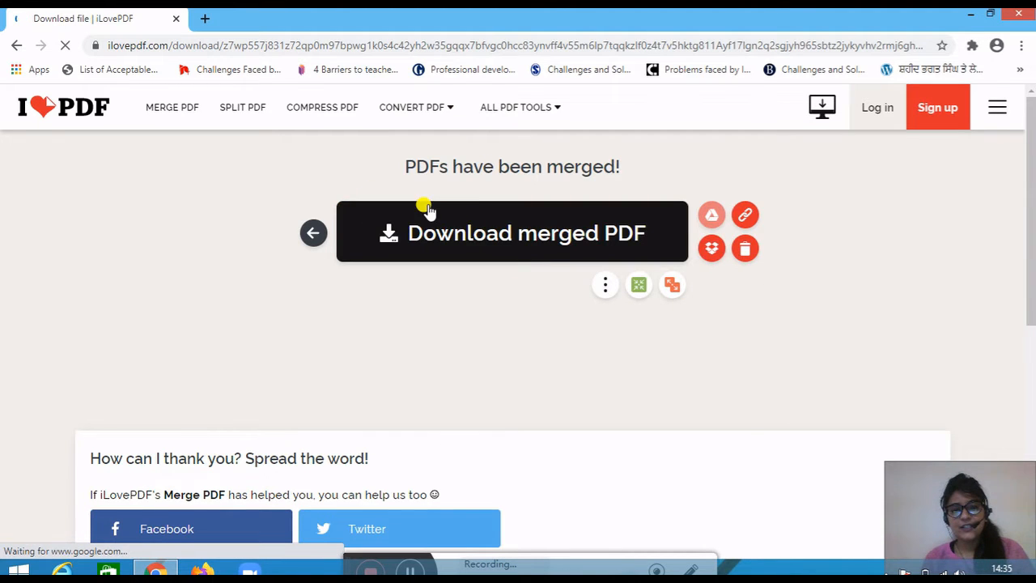
{"action": "left_click", "coordinate": [504, 239]}
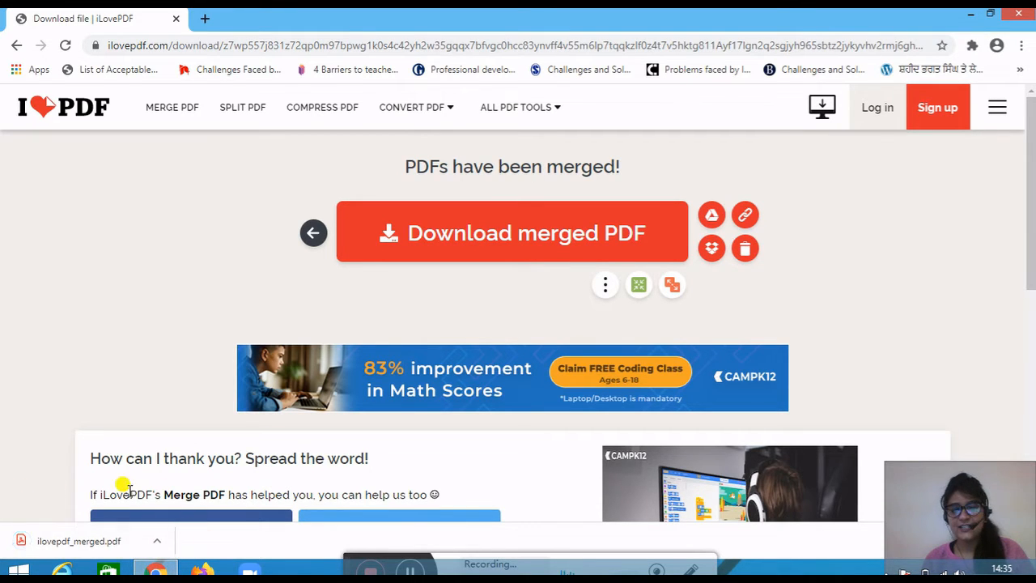
- Open the downloaded ilovepdf_merged.pdf and look through its pages to check the assignment and mind map contents
{"action": "left_click", "coordinate": [156, 541]}
{"action": "left_click", "coordinate": [191, 429]}
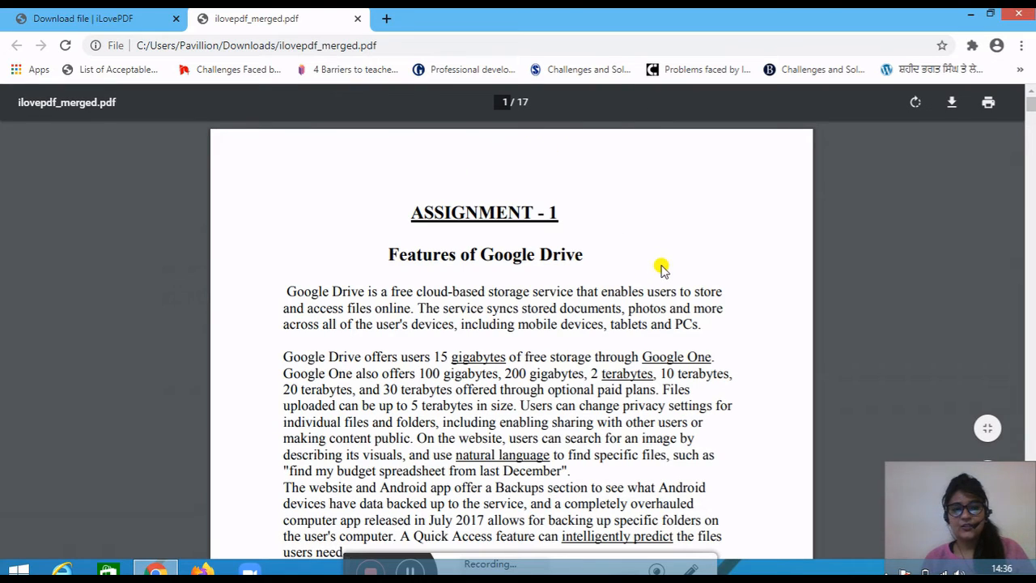
{"action": "left_click_drag", "start_coordinate": [1031, 99], "coordinate": [776, 454]}
{"action": "scroll", "coordinate": [698, 204], "scroll_direction": "down", "scroll_amount": 8}
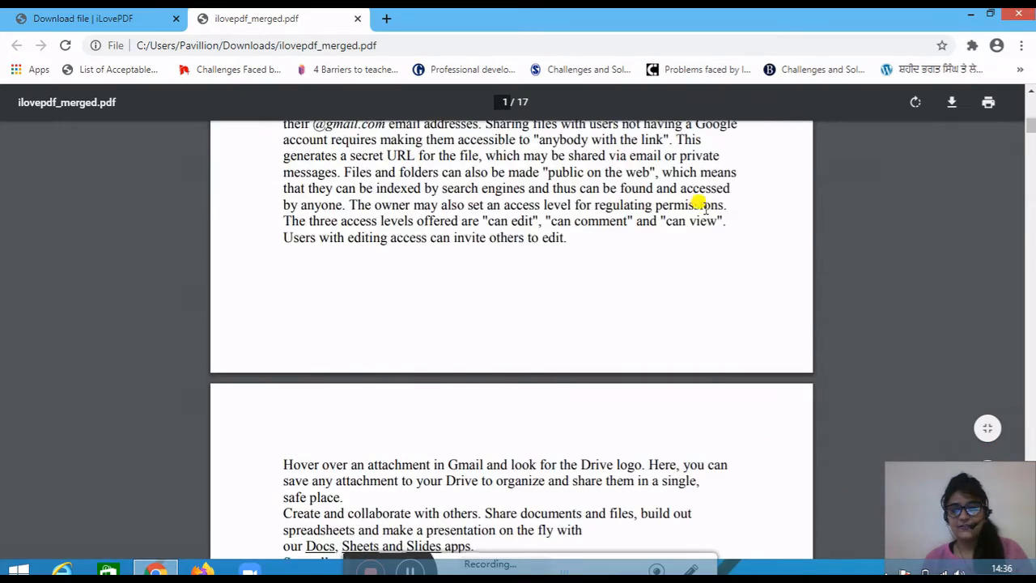
{"action": "scroll", "coordinate": [699, 203], "scroll_direction": "down", "scroll_amount": 20}
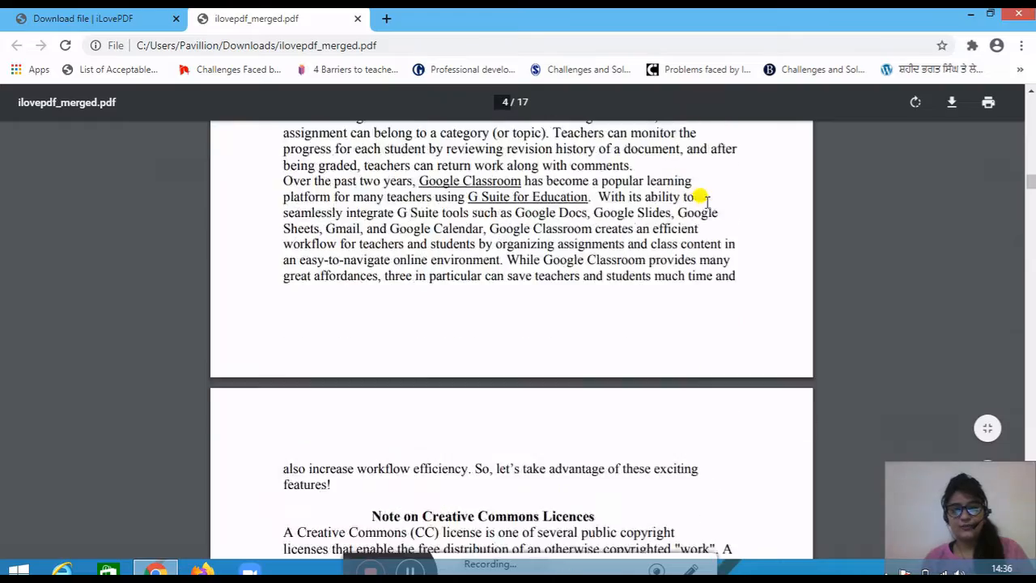
{"action": "scroll", "coordinate": [701, 199], "scroll_direction": "down", "scroll_amount": 20}
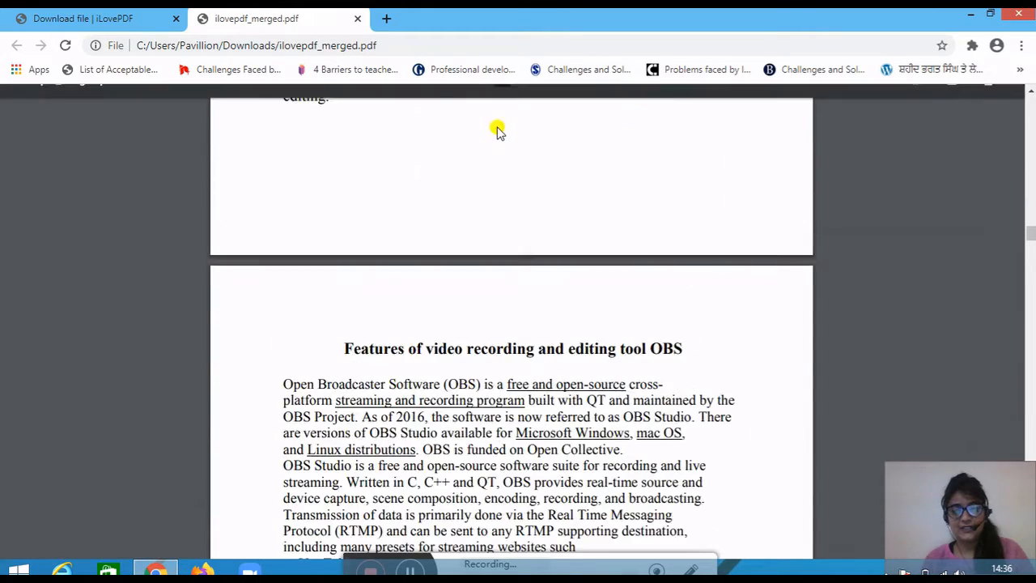
{"action": "scroll", "coordinate": [483, 91], "scroll_direction": "down", "scroll_amount": 3}
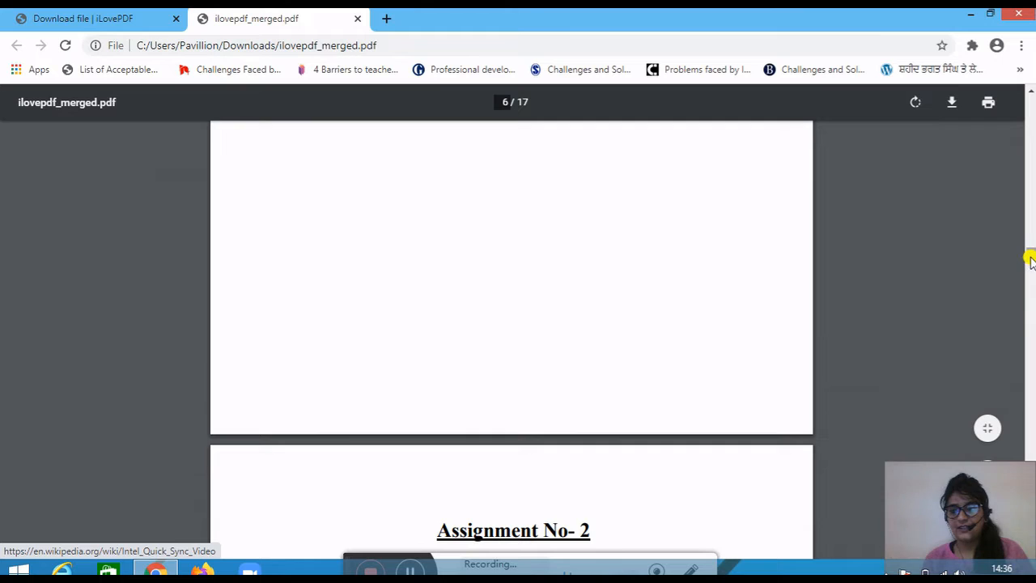
{"action": "left_click_drag", "start_coordinate": [1032, 278], "coordinate": [1029, 537]}
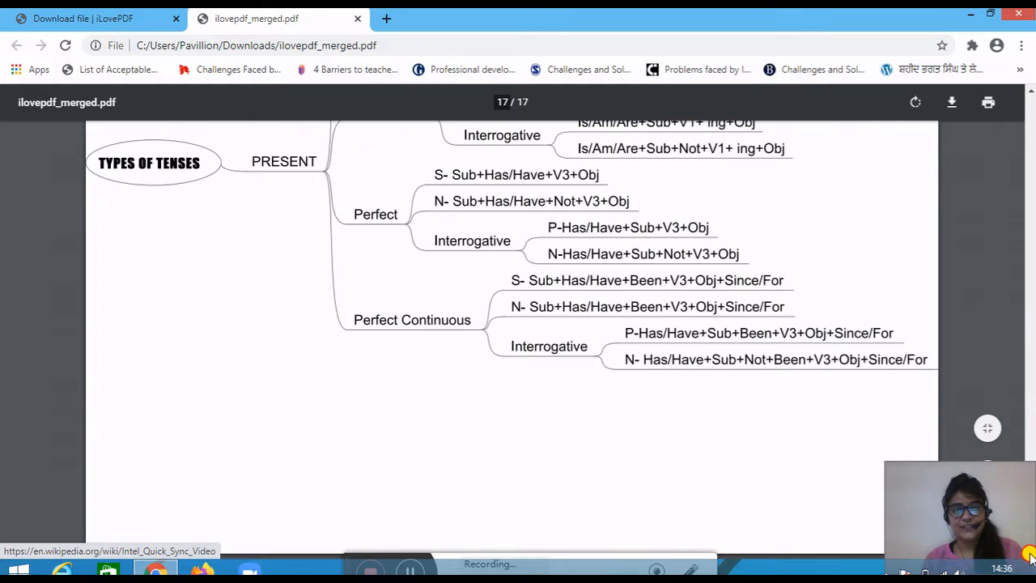
{"action": "scroll", "coordinate": [770, 486], "scroll_direction": "up", "scroll_amount": 4}
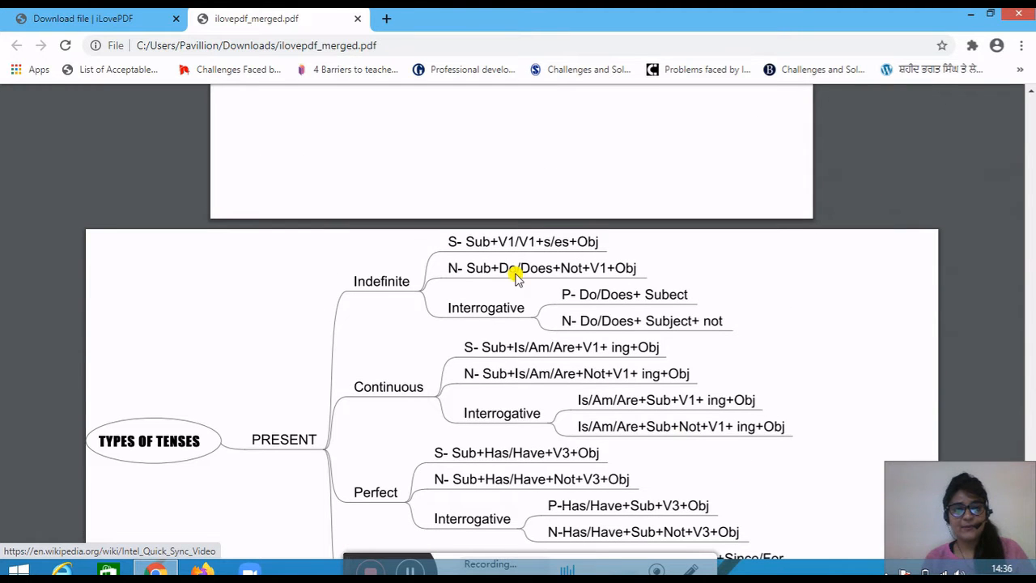
{"action": "scroll", "coordinate": [493, 296], "scroll_direction": "up", "scroll_amount": 3}
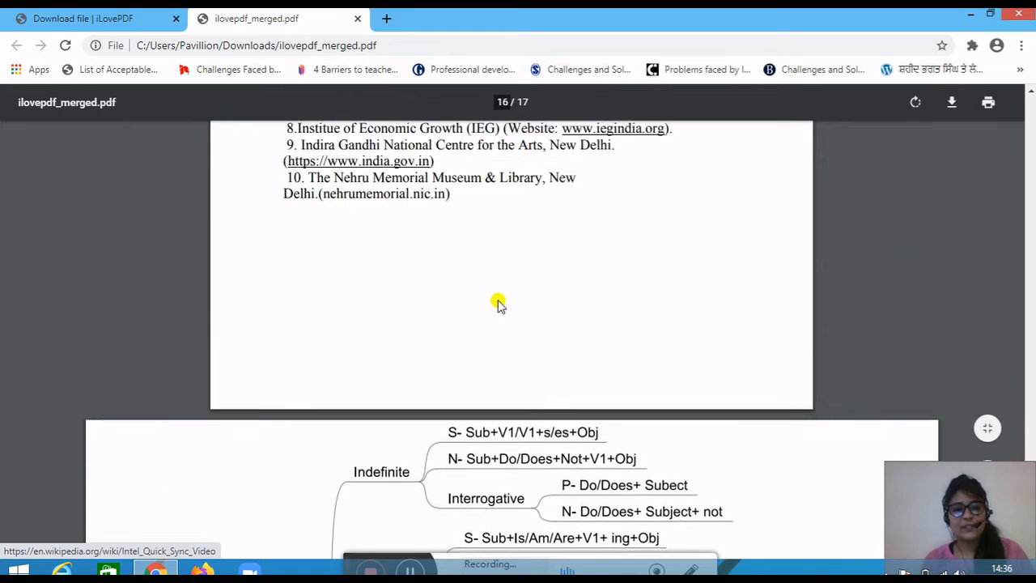
{"action": "scroll", "coordinate": [498, 304], "scroll_direction": "up", "scroll_amount": 8}
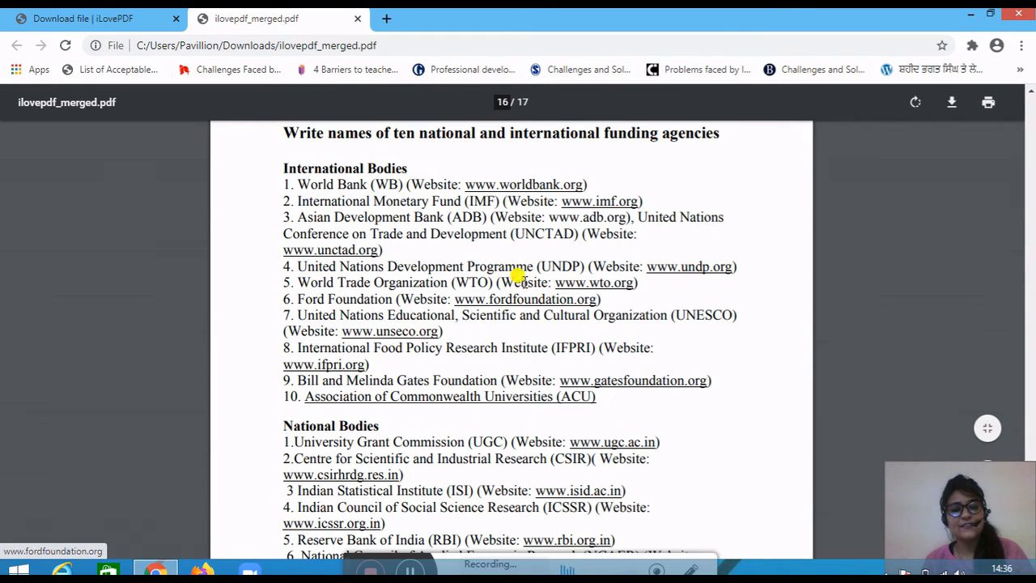
{"action": "scroll", "coordinate": [482, 174], "scroll_direction": "up", "scroll_amount": 6}
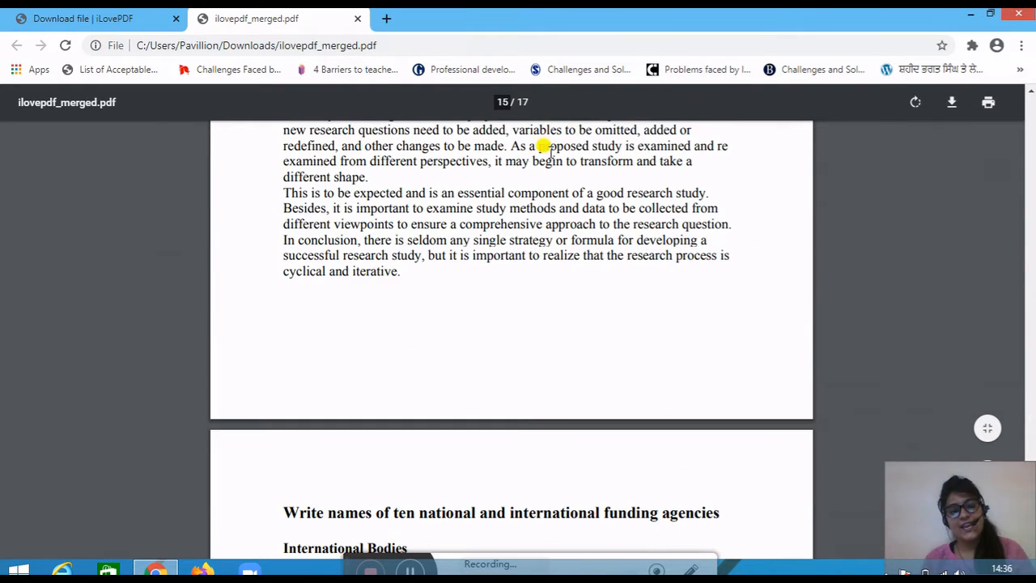
- Return to iLovePDF, open the Split PDF tool and load "Assignment of FDP 1,2,3" from the Desktop
{"action": "scroll", "coordinate": [426, 228], "scroll_direction": "up", "scroll_amount": 1}
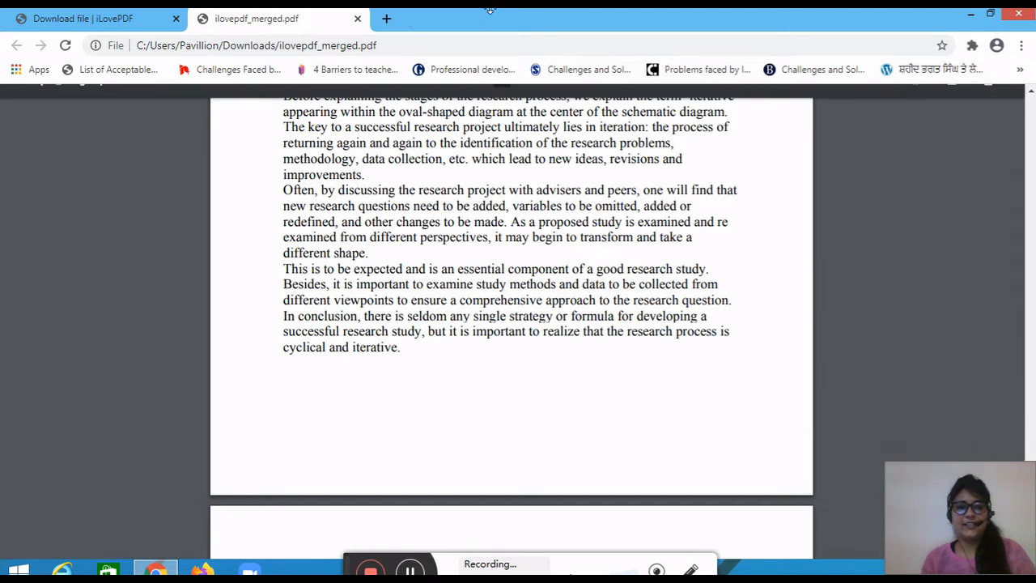
{"action": "left_click", "coordinate": [96, 19]}
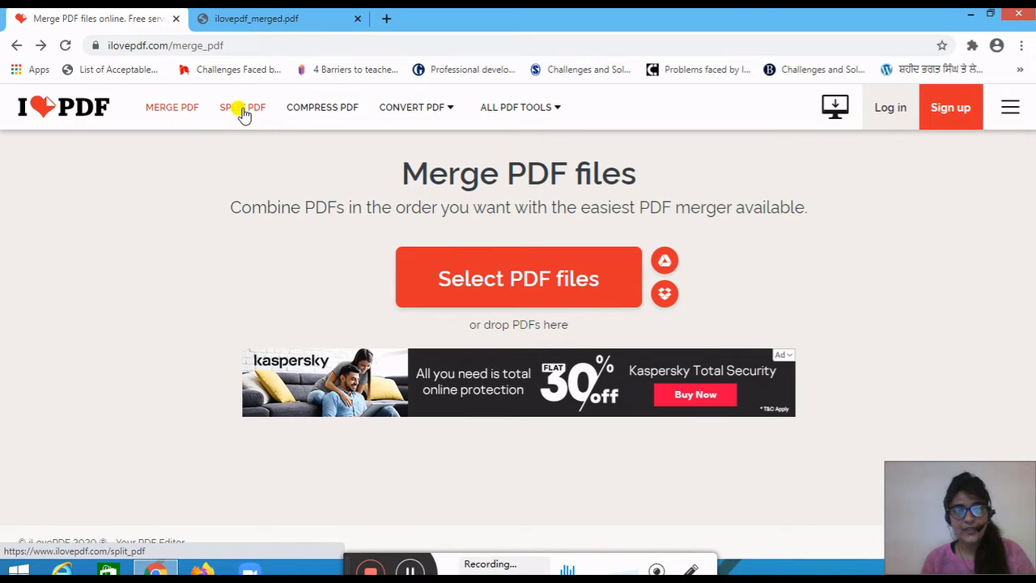
{"action": "left_click", "coordinate": [243, 110]}
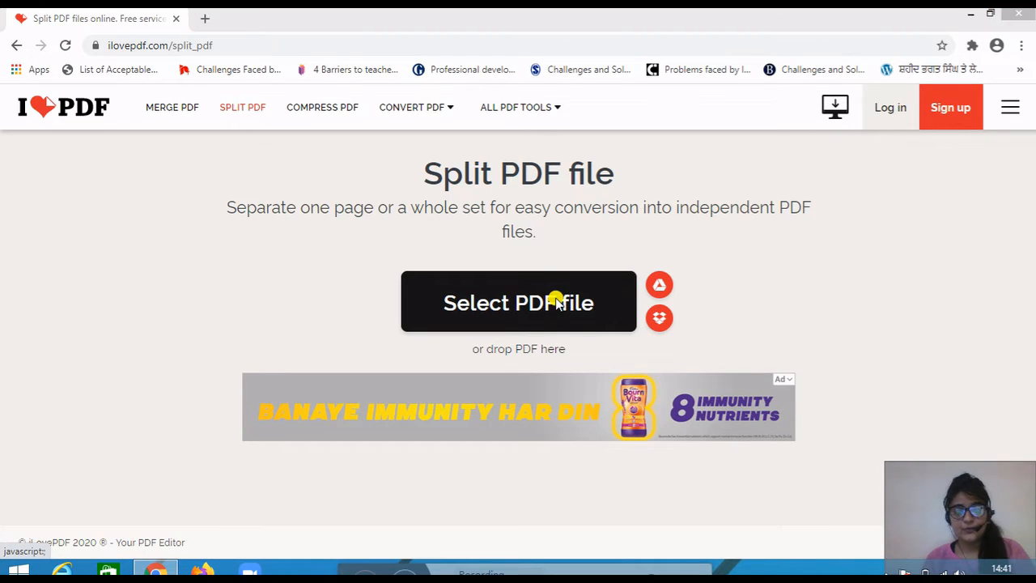
{"action": "left_click", "coordinate": [556, 301]}
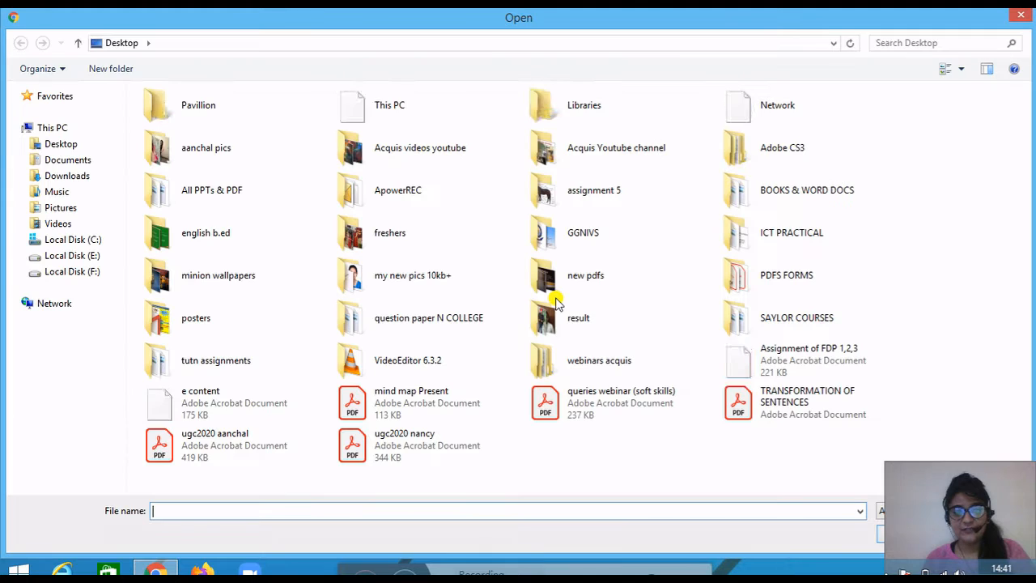
{"action": "left_click", "coordinate": [778, 368]}
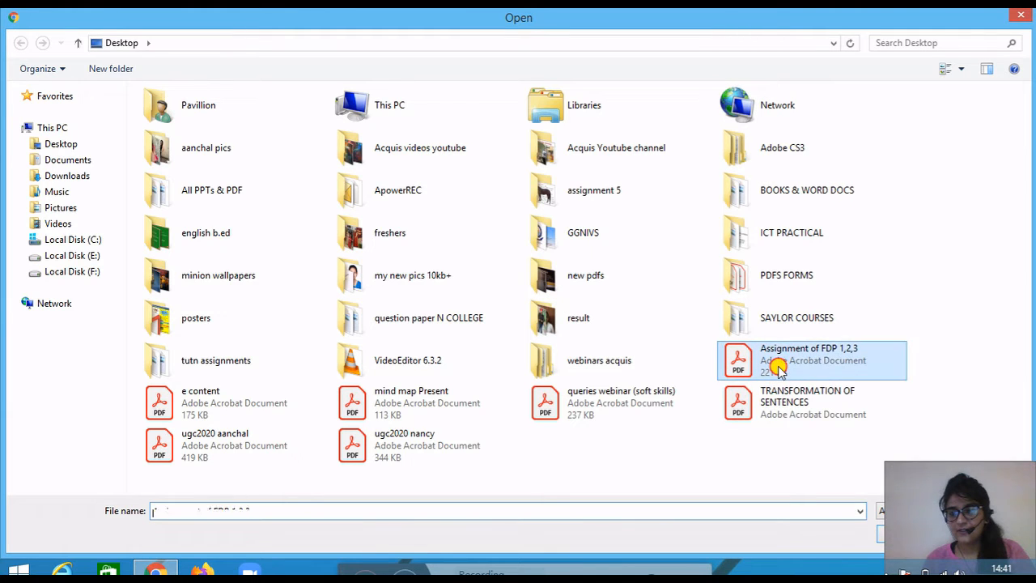
{"action": "left_click", "coordinate": [881, 538]}
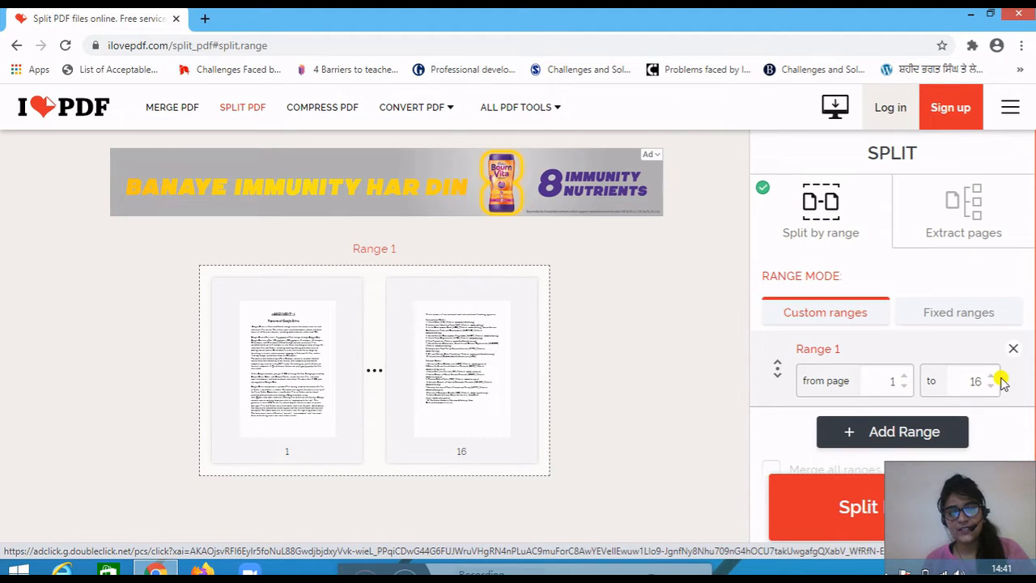
- View the Extract pages mode, return to Split by range and set custom Range 1 from page 1 to page 8
{"action": "left_click", "coordinate": [949, 217]}
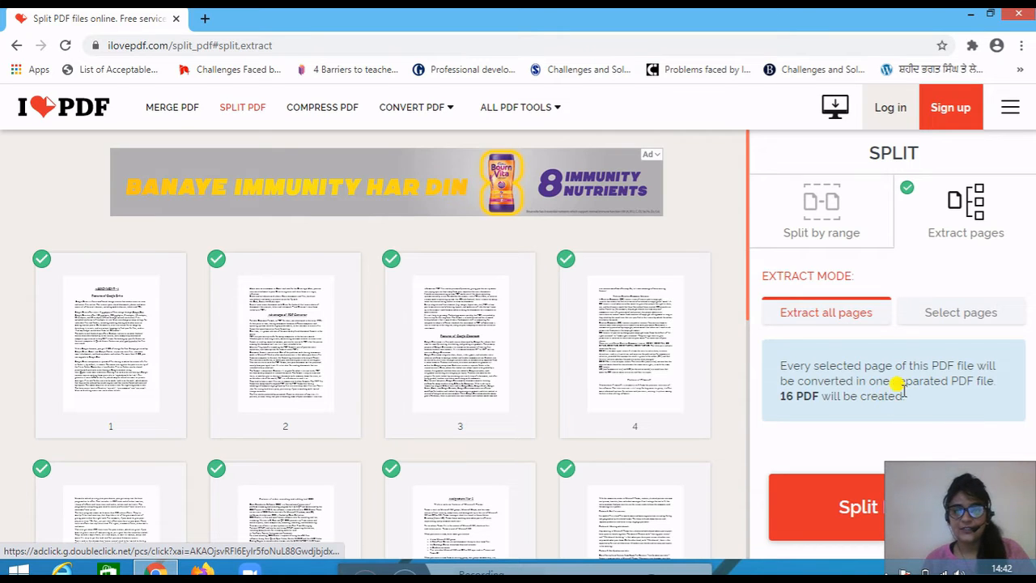
{"action": "left_click", "coordinate": [813, 217]}
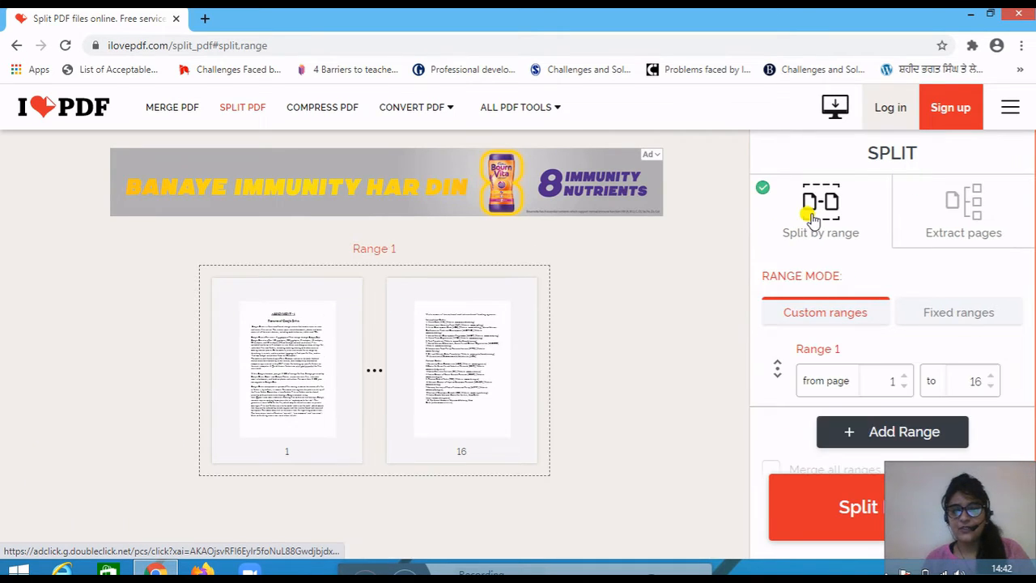
{"action": "left_click", "coordinate": [992, 387]}
{"action": "left_click", "coordinate": [992, 386]}
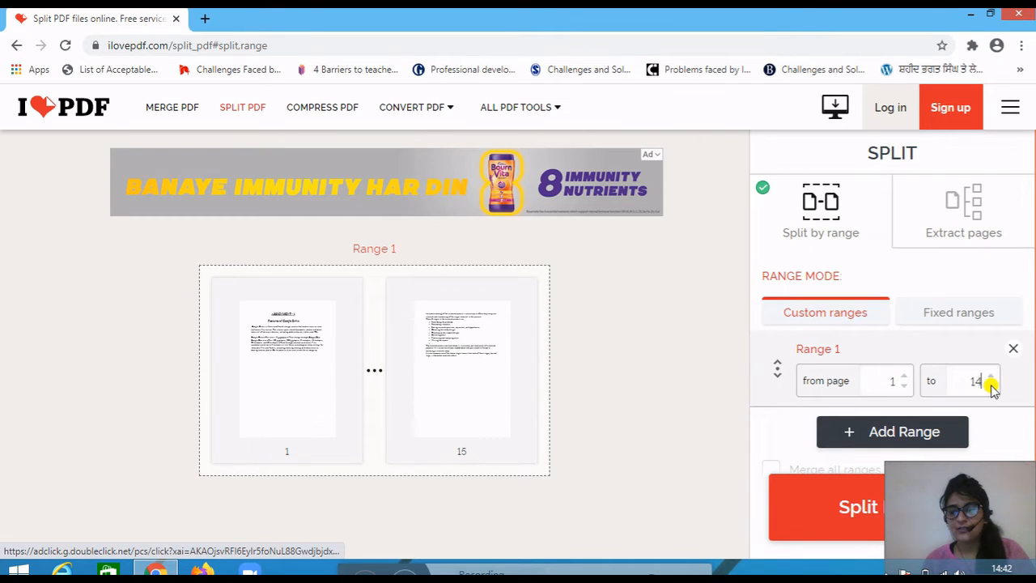
{"action": "left_click", "coordinate": [992, 386]}
{"action": "left_click", "coordinate": [992, 386]}
{"action": "left_click", "coordinate": [992, 386]}
{"action": "left_click", "coordinate": [992, 387]}
{"action": "left_click", "coordinate": [992, 387]}
{"action": "left_click", "coordinate": [992, 386]}
{"action": "left_click", "coordinate": [992, 386]}
{"action": "left_click", "coordinate": [992, 386]}
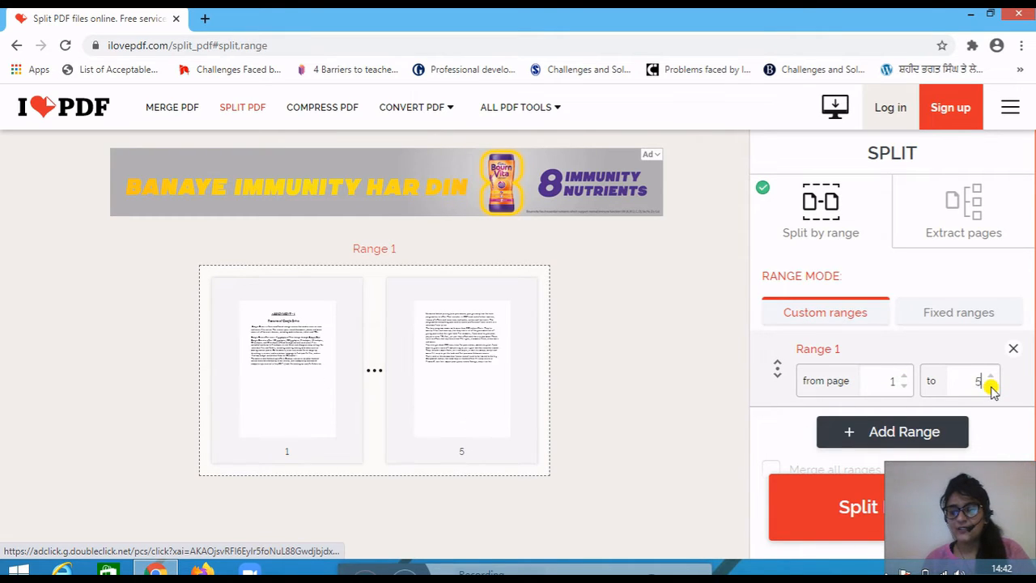
{"action": "left_click", "coordinate": [992, 386]}
{"action": "left_click", "coordinate": [992, 386]}
{"action": "left_click", "coordinate": [992, 386]}
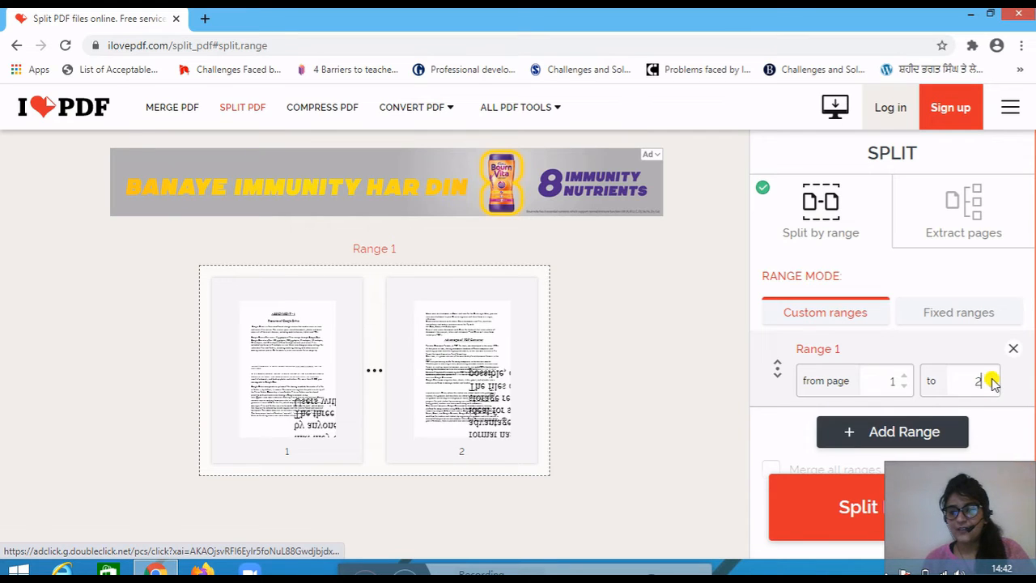
{"action": "left_click", "coordinate": [992, 377]}
{"action": "left_click", "coordinate": [992, 377]}
{"action": "left_click", "coordinate": [992, 376]}
{"action": "left_click", "coordinate": [992, 377]}
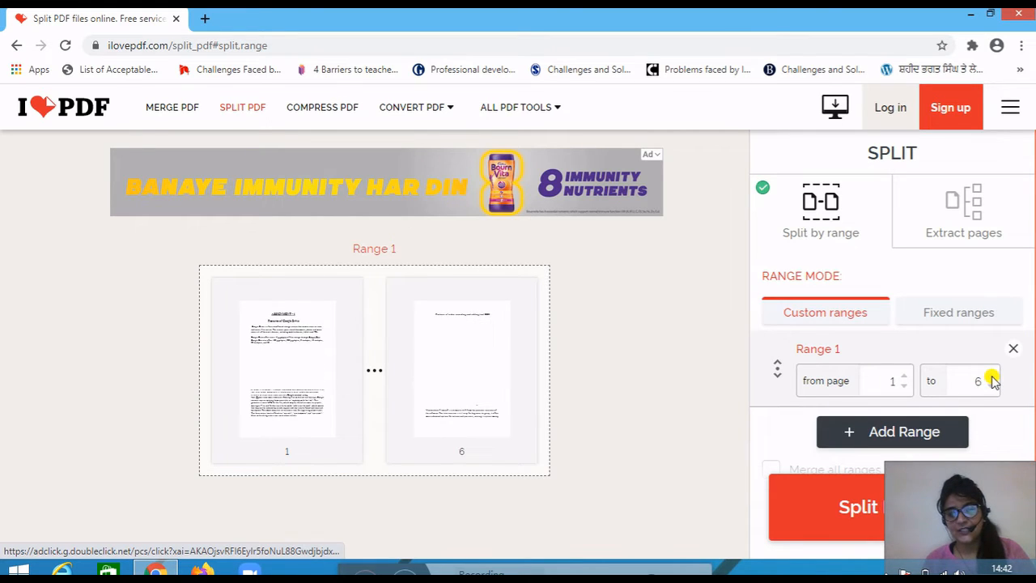
{"action": "left_click", "coordinate": [992, 377]}
{"action": "left_click", "coordinate": [992, 376]}
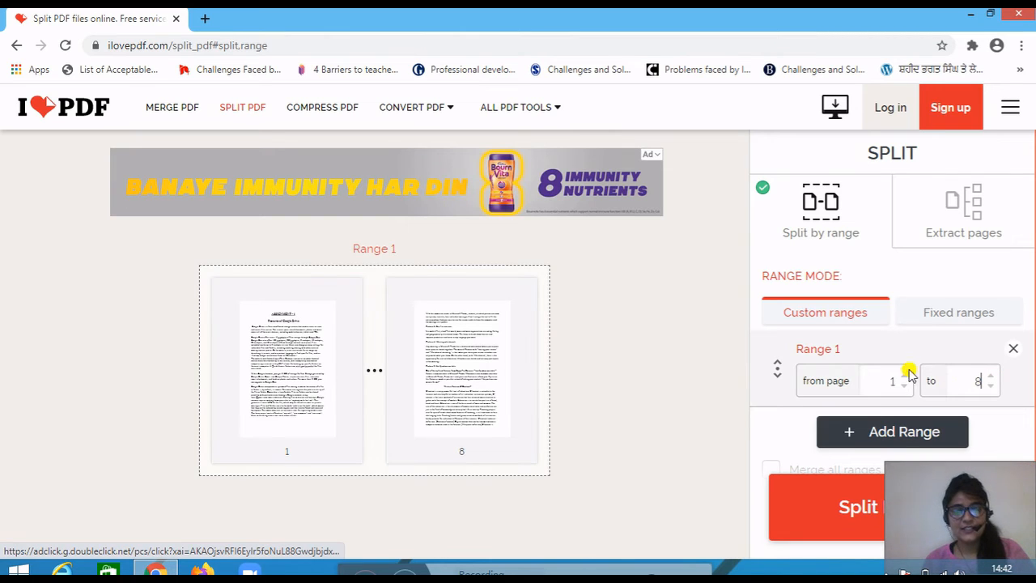
- Split the PDF by the custom range, then download and open the split file
{"action": "left_click", "coordinate": [835, 524]}
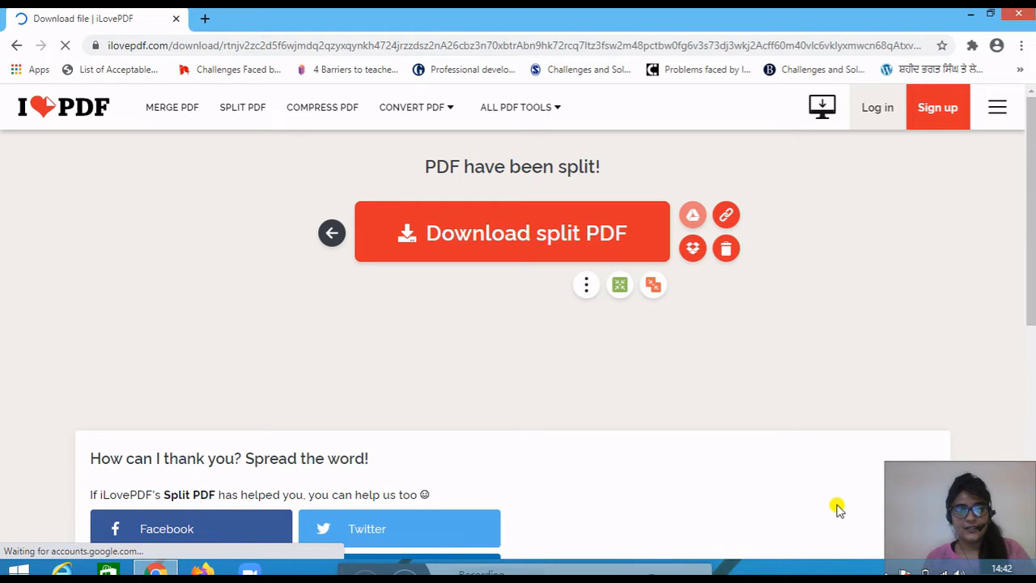
{"action": "left_click", "coordinate": [494, 241]}
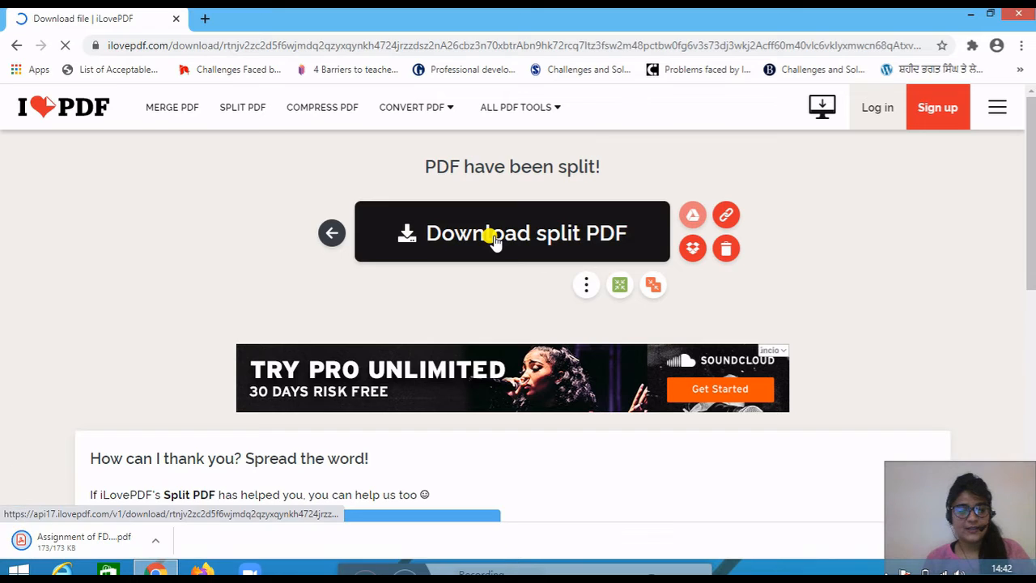
{"action": "left_click", "coordinate": [158, 541]}
{"action": "left_click", "coordinate": [183, 426]}
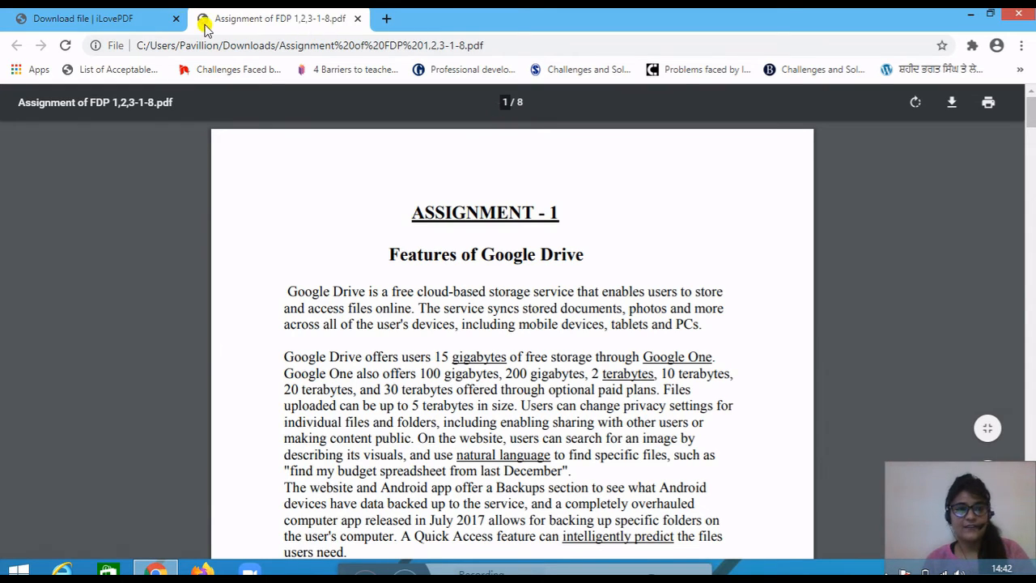
- Return to iLovePDF, open the Compress PDF tool and load "Assignment of FDP 1,2,3" from the Desktop
{"action": "left_click", "coordinate": [137, 22]}
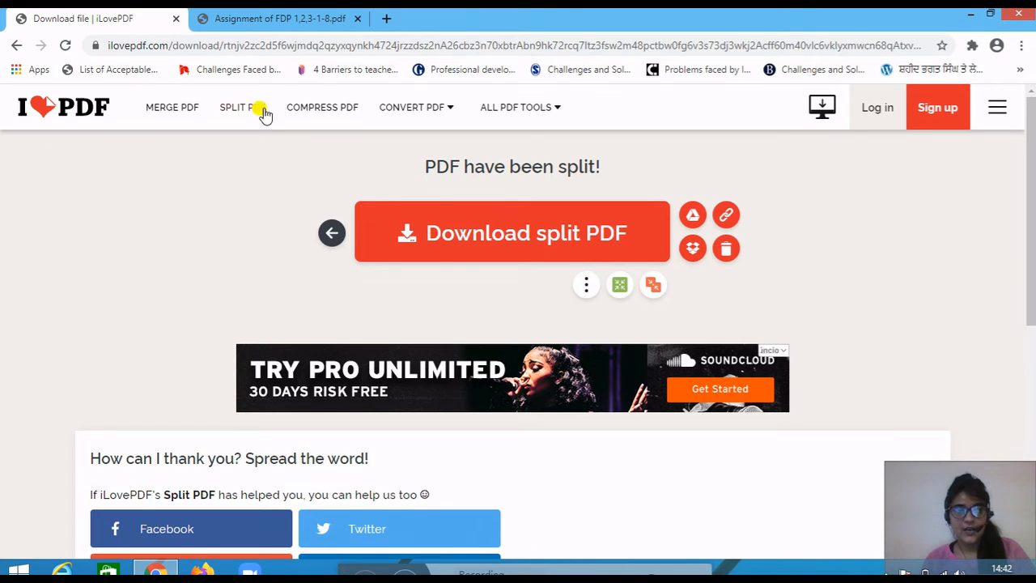
{"action": "left_click", "coordinate": [311, 110]}
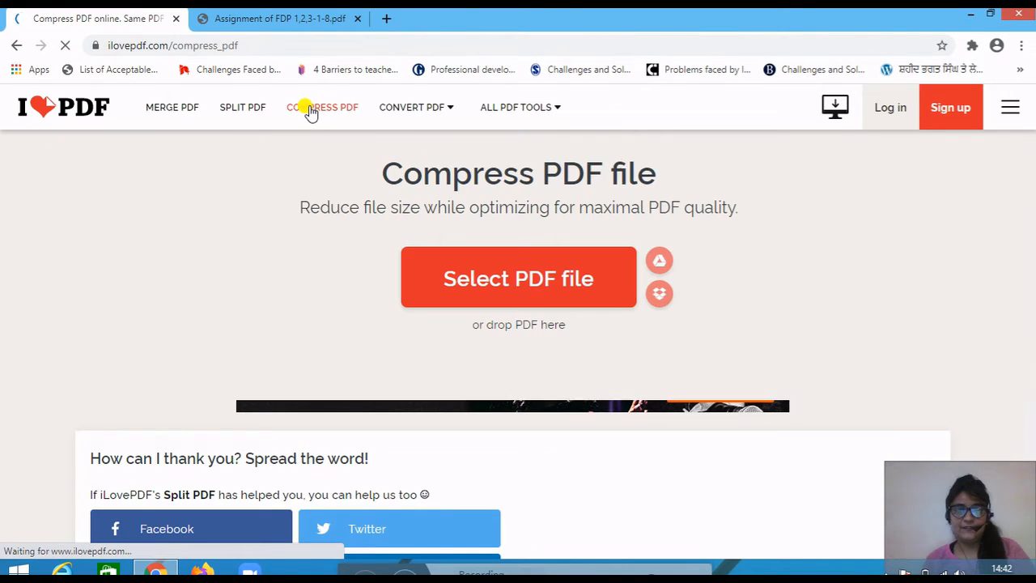
{"action": "left_click", "coordinate": [500, 280]}
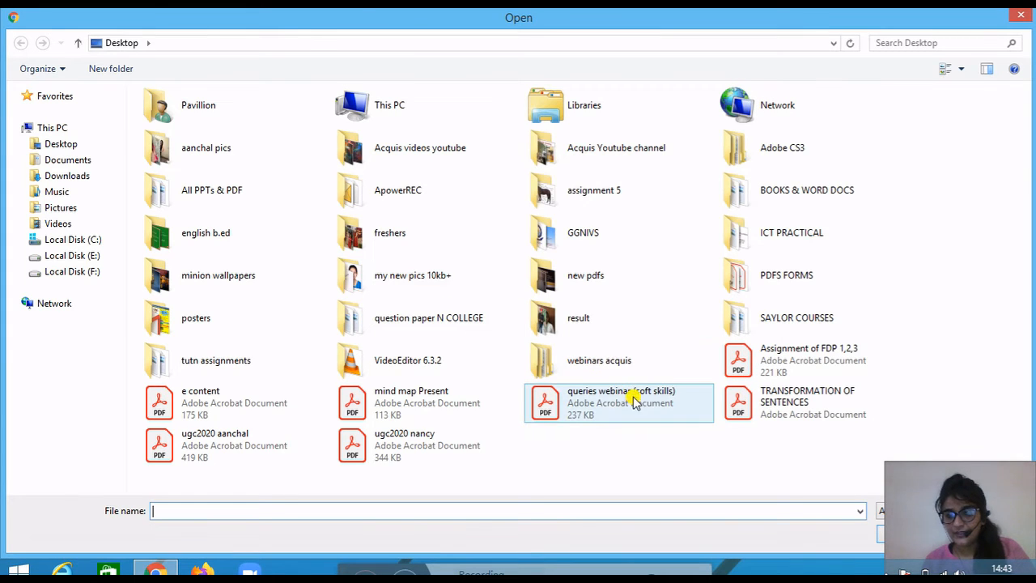
{"action": "left_click", "coordinate": [759, 366]}
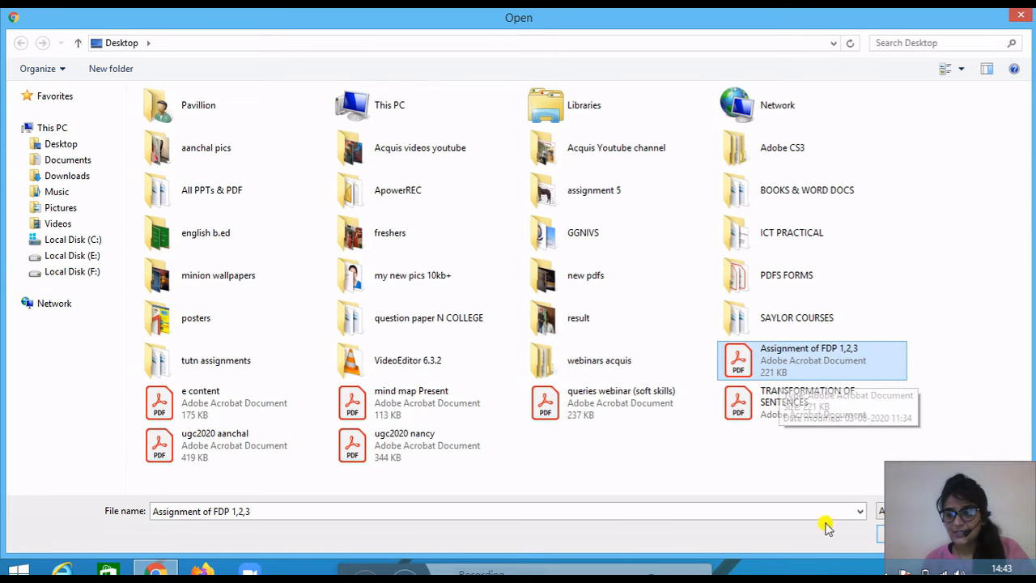
{"action": "left_click", "coordinate": [881, 536]}
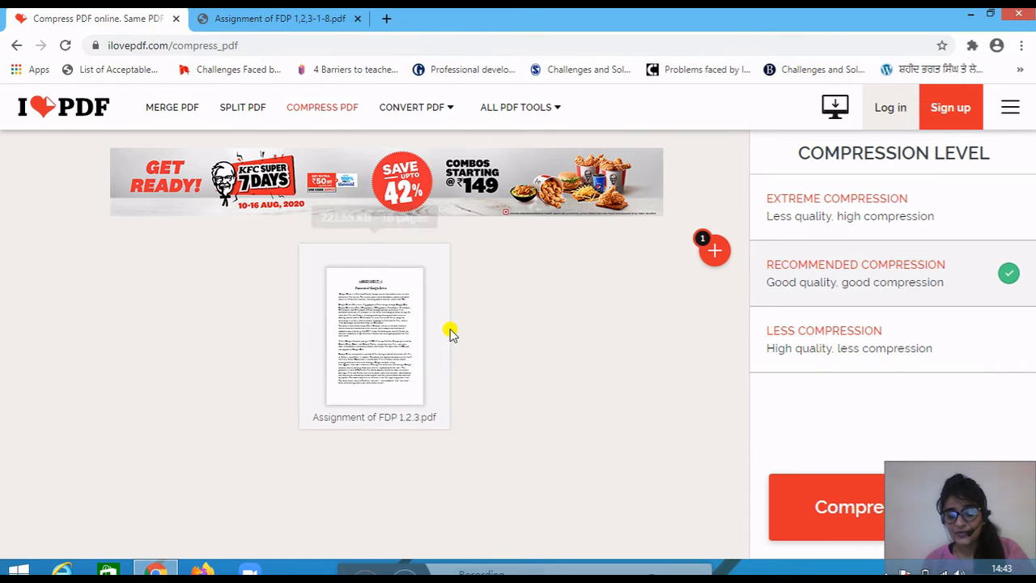
- Compress the loaded assignment PDF with Recommended Compression and download the compressed file
{"action": "mouse_move", "coordinate": [437, 332]}
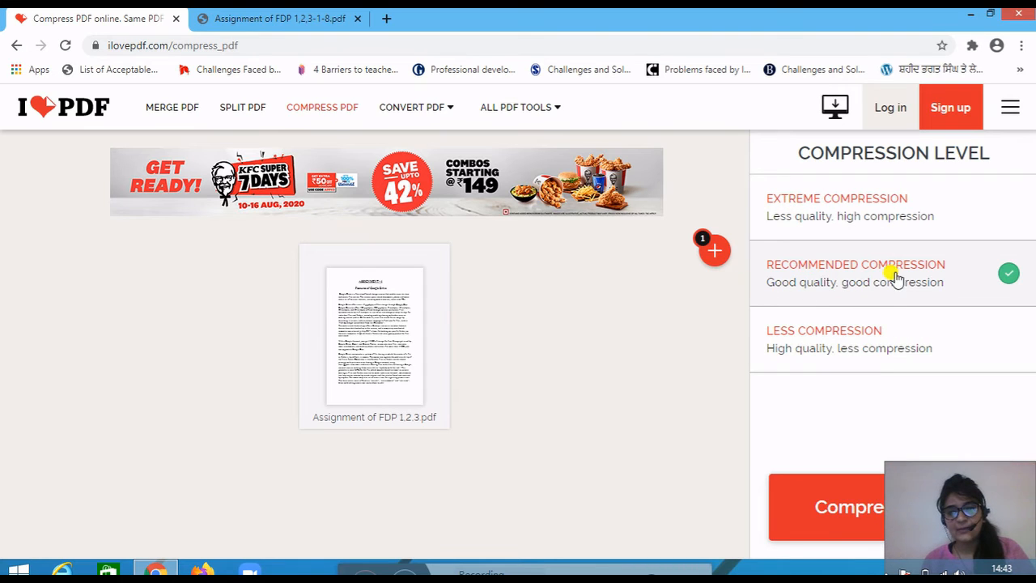
{"action": "left_click", "coordinate": [834, 501]}
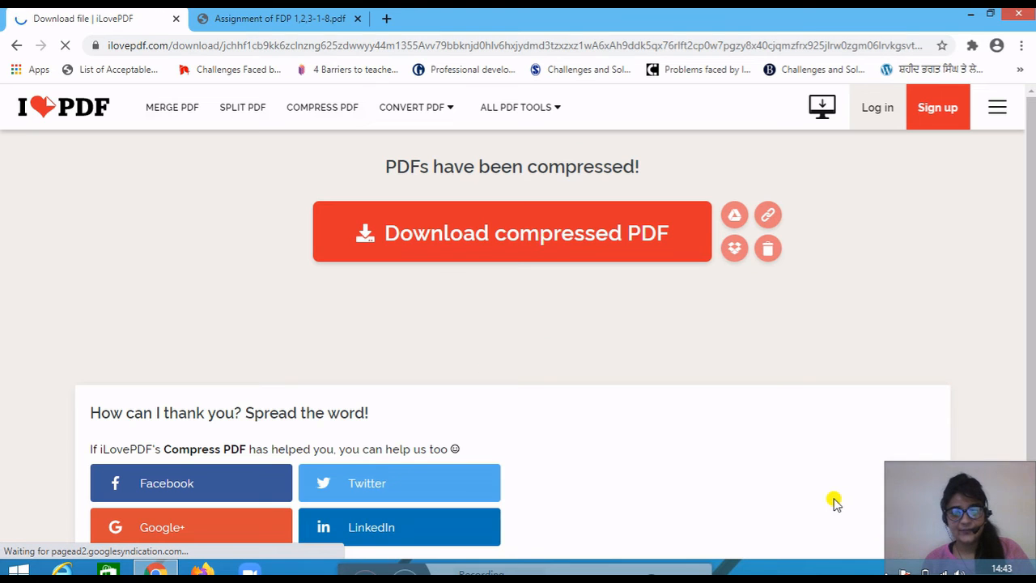
{"action": "left_click", "coordinate": [540, 235]}
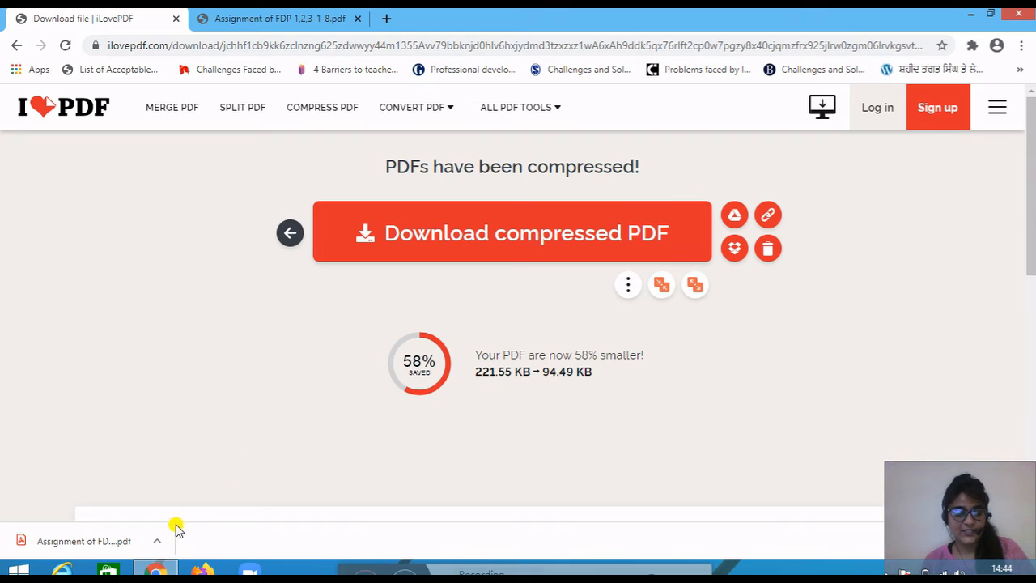
- Open the downloaded compressed assignment PDF and look through its first pages to check the content and text quality
{"action": "left_click", "coordinate": [159, 541]}
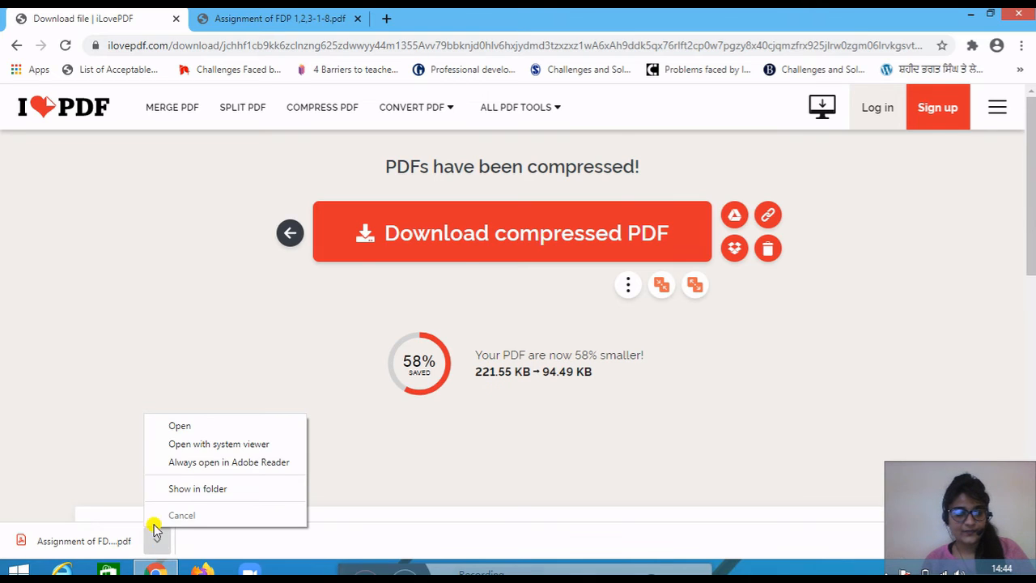
{"action": "left_click", "coordinate": [231, 426]}
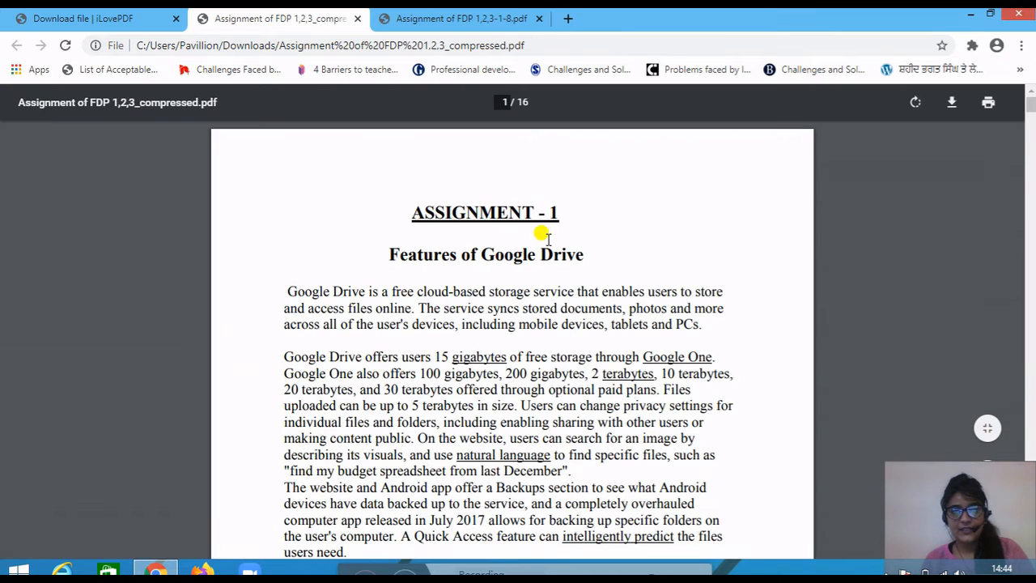
{"action": "right_click", "coordinate": [550, 238]}
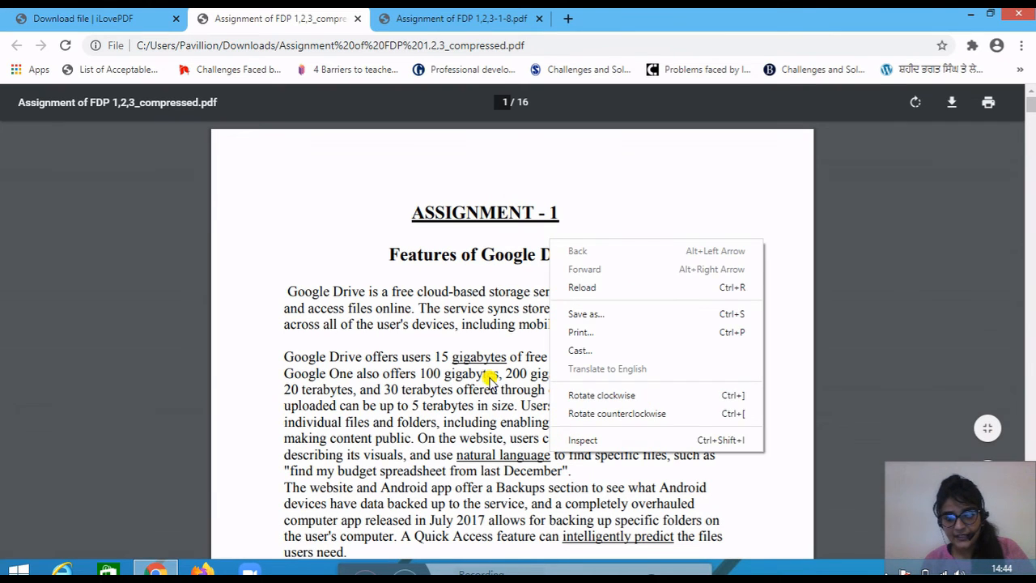
{"action": "left_click", "coordinate": [522, 315]}
{"action": "scroll", "coordinate": [522, 316], "scroll_direction": "down", "scroll_amount": 6}
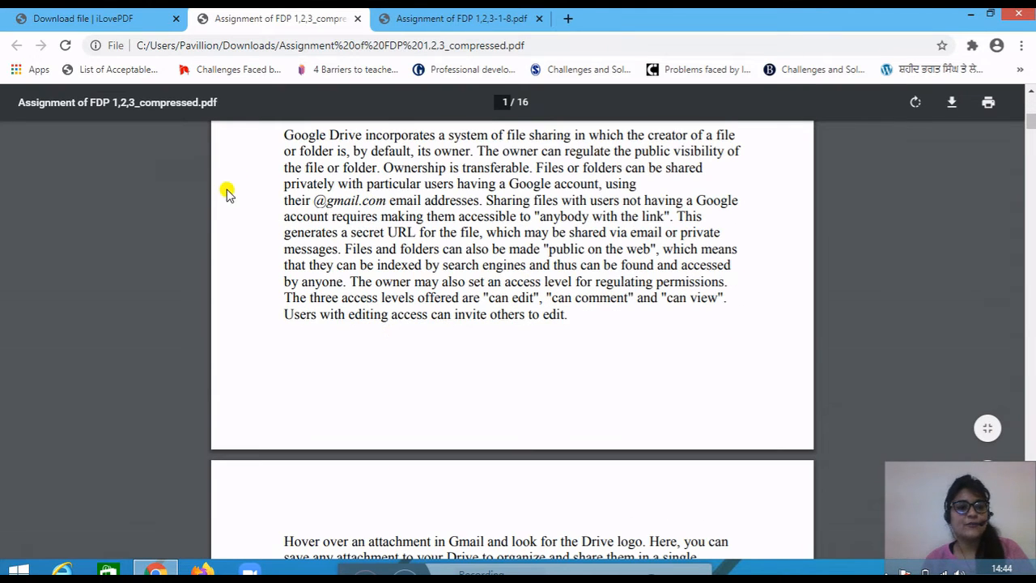
{"action": "scroll", "coordinate": [360, 263], "scroll_direction": "up", "scroll_amount": 2}
{"action": "scroll", "coordinate": [370, 247], "scroll_direction": "down", "scroll_amount": 9}
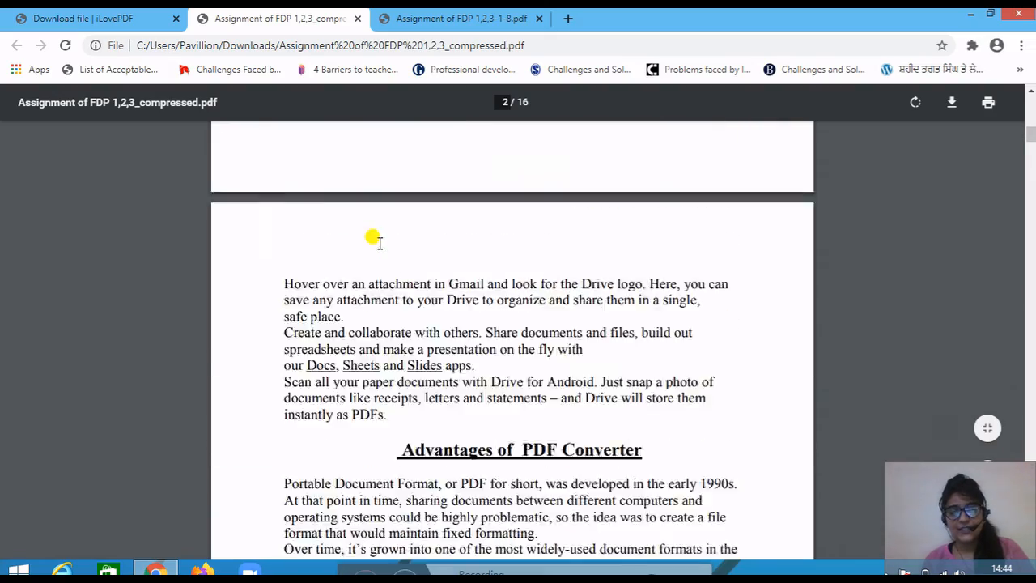
{"action": "scroll", "coordinate": [435, 241], "scroll_direction": "up", "scroll_amount": 5}
{"action": "scroll", "coordinate": [440, 227], "scroll_direction": "down", "scroll_amount": 3}
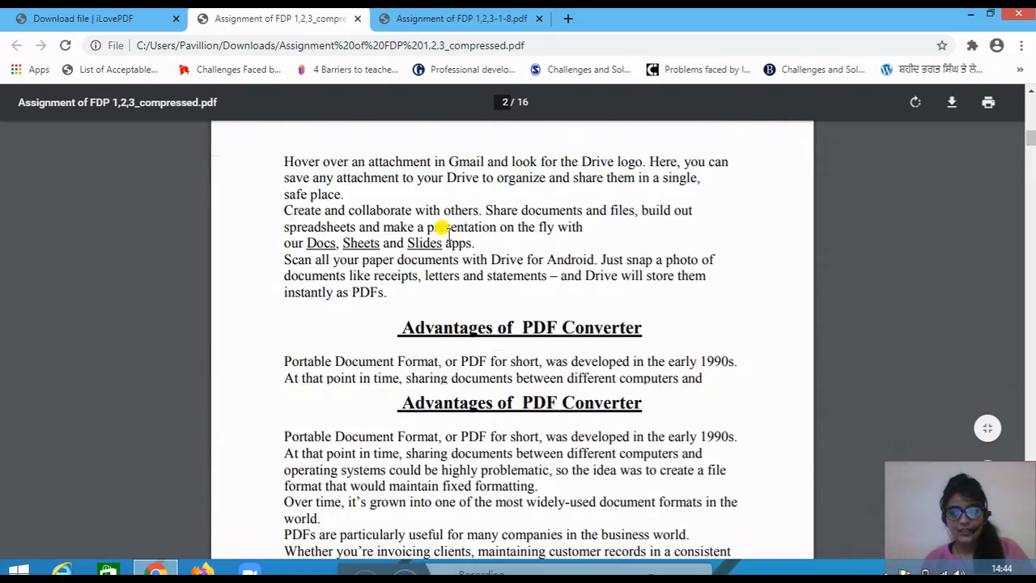
{"action": "scroll", "coordinate": [451, 210], "scroll_direction": "down", "scroll_amount": 2}
{"action": "scroll", "coordinate": [455, 212], "scroll_direction": "down", "scroll_amount": 9}
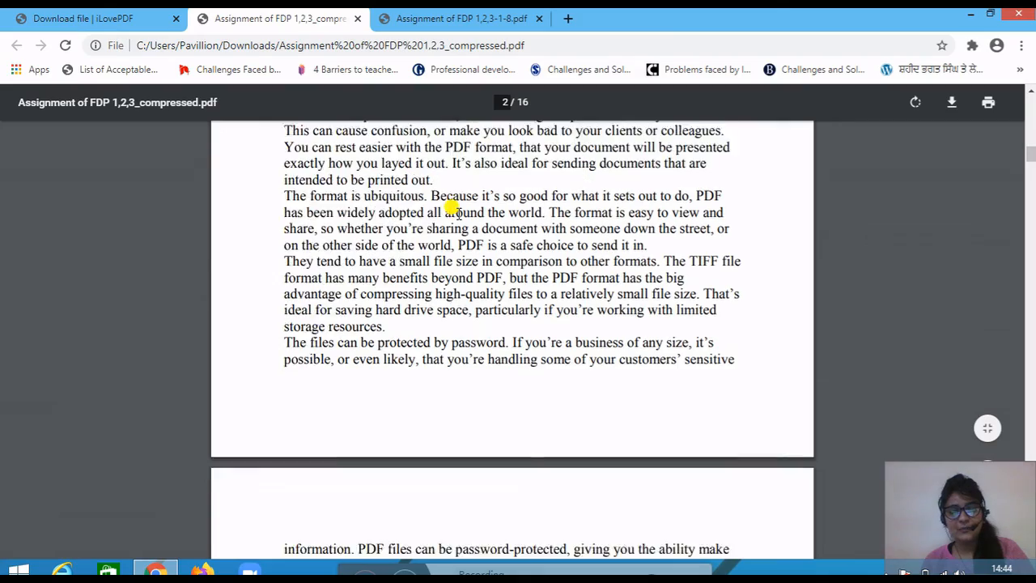
{"action": "scroll", "coordinate": [455, 212], "scroll_direction": "down", "scroll_amount": 2}
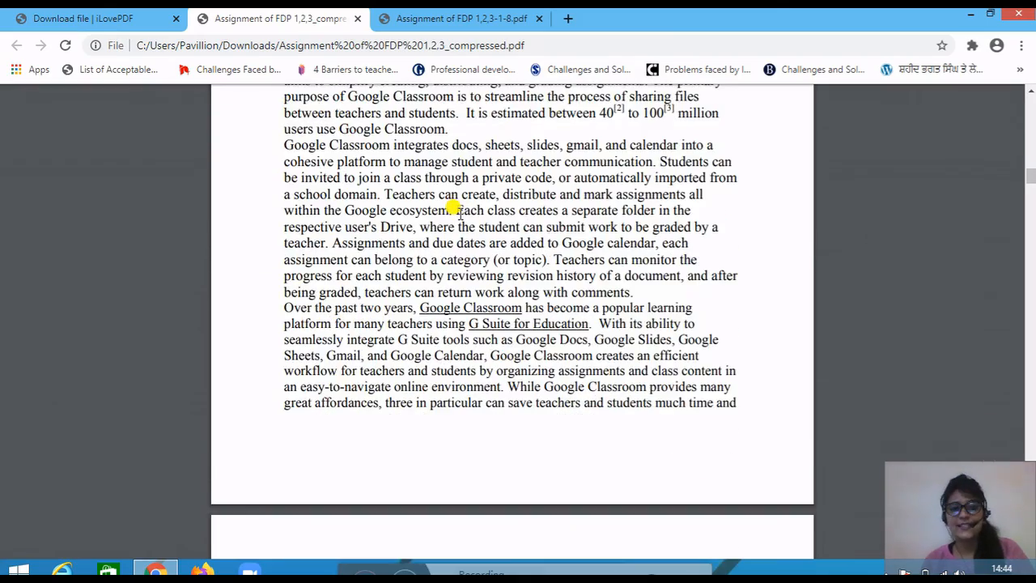
{"action": "scroll", "coordinate": [455, 212], "scroll_direction": "up", "scroll_amount": 15}
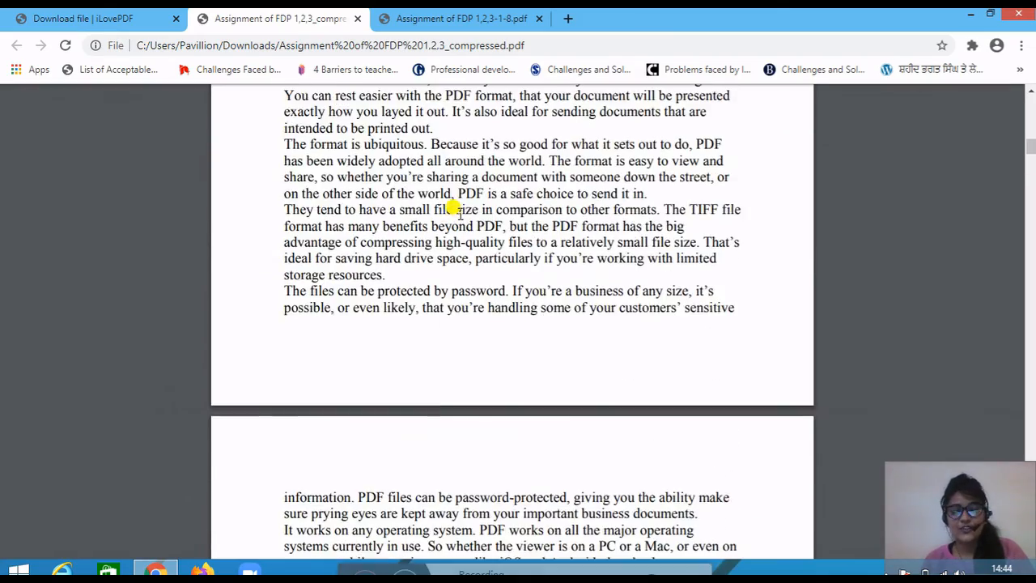
{"action": "scroll", "coordinate": [455, 212], "scroll_direction": "up", "scroll_amount": 11}
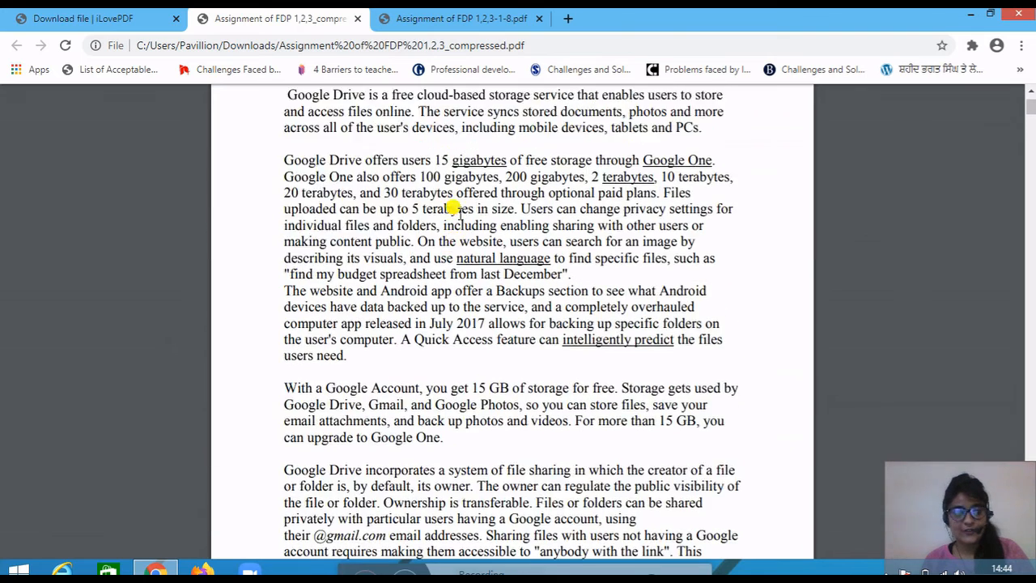
{"action": "scroll", "coordinate": [455, 212], "scroll_direction": "up", "scroll_amount": 1}
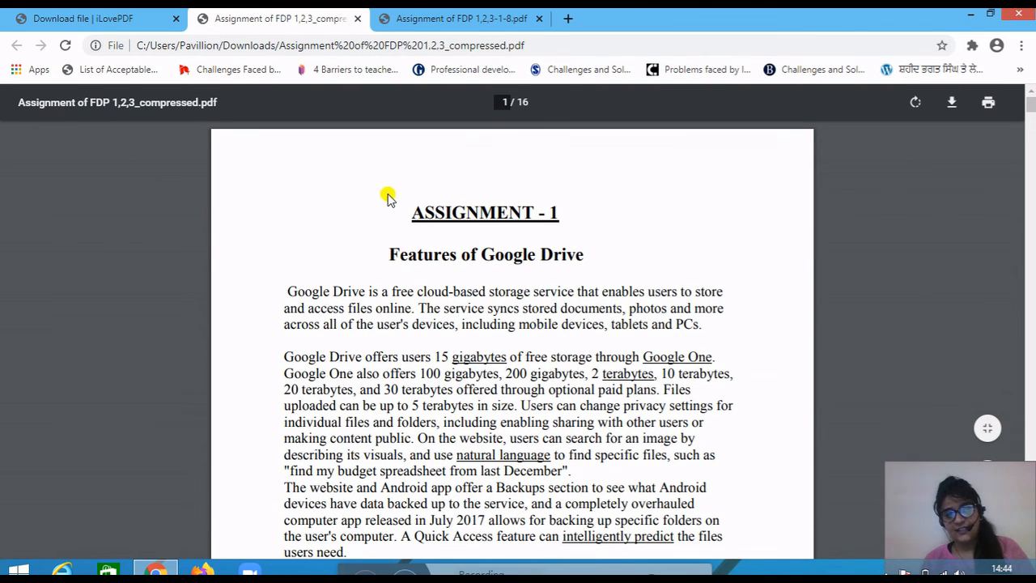
{"action": "scroll", "coordinate": [465, 256], "scroll_direction": "down", "scroll_amount": 1}
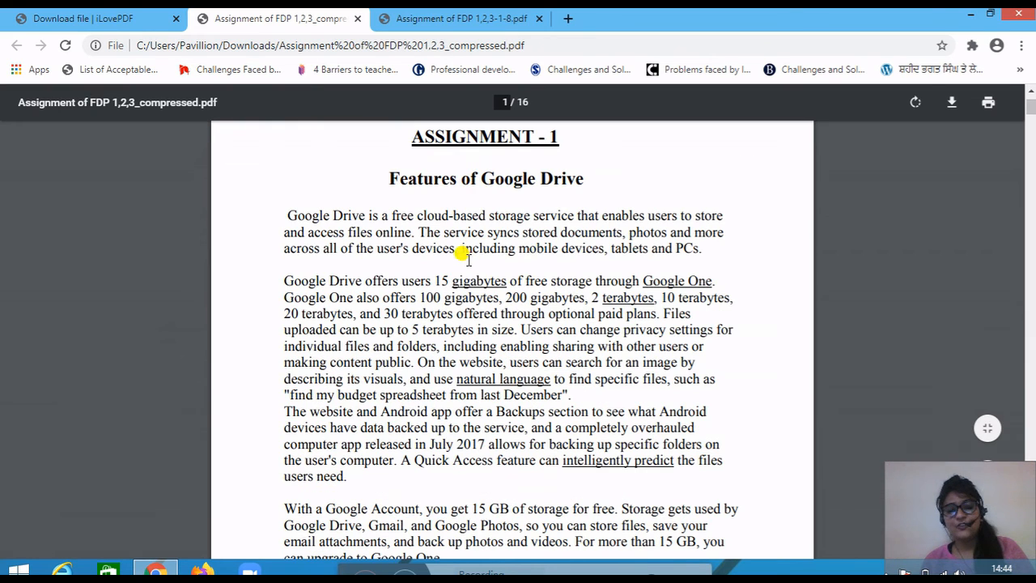